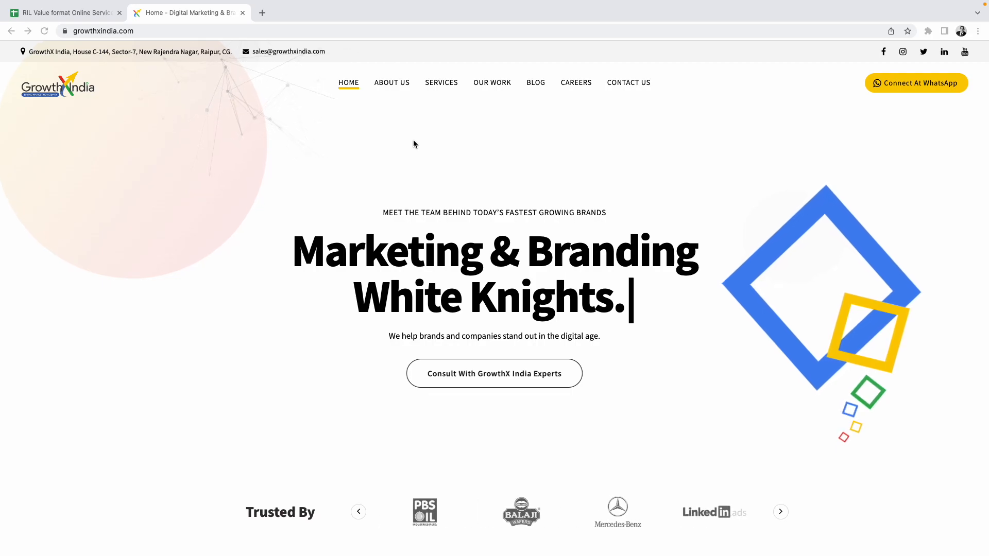
Examine the pin codes in column D and their comma-suffixed versions in column E of the Master sheet.
click(72, 14)
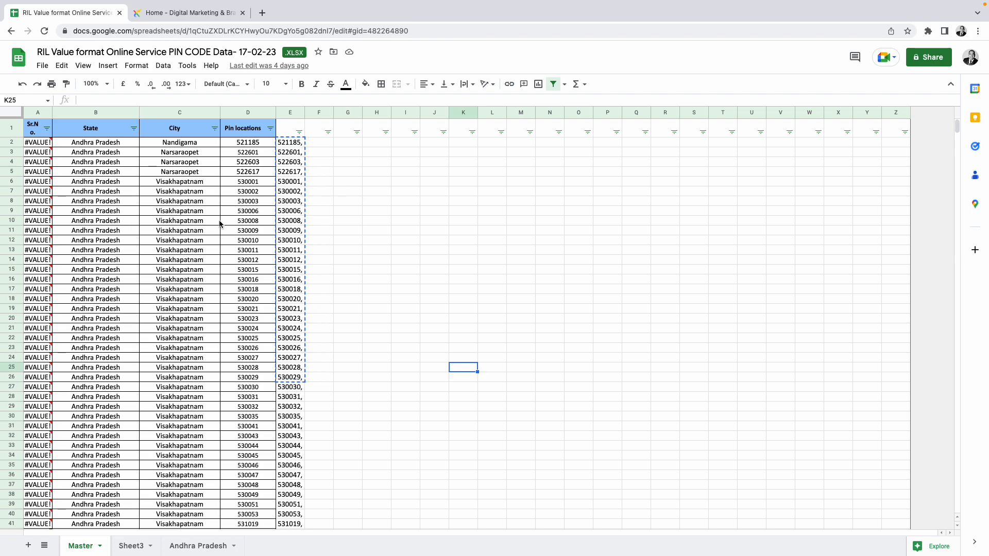
scroll(211, 224, down, 2)
scroll(230, 222, up, 1)
click(245, 143)
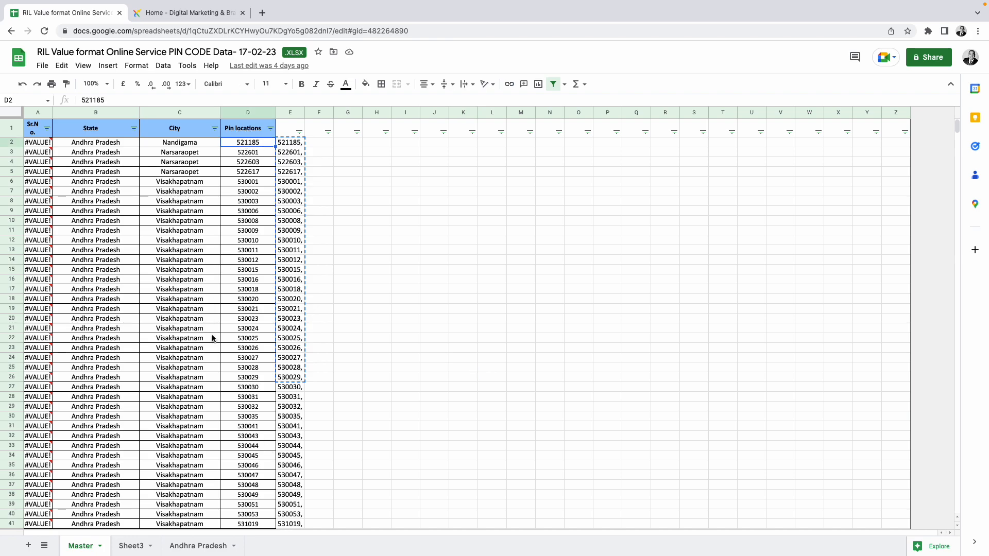
shift+click(246, 350)
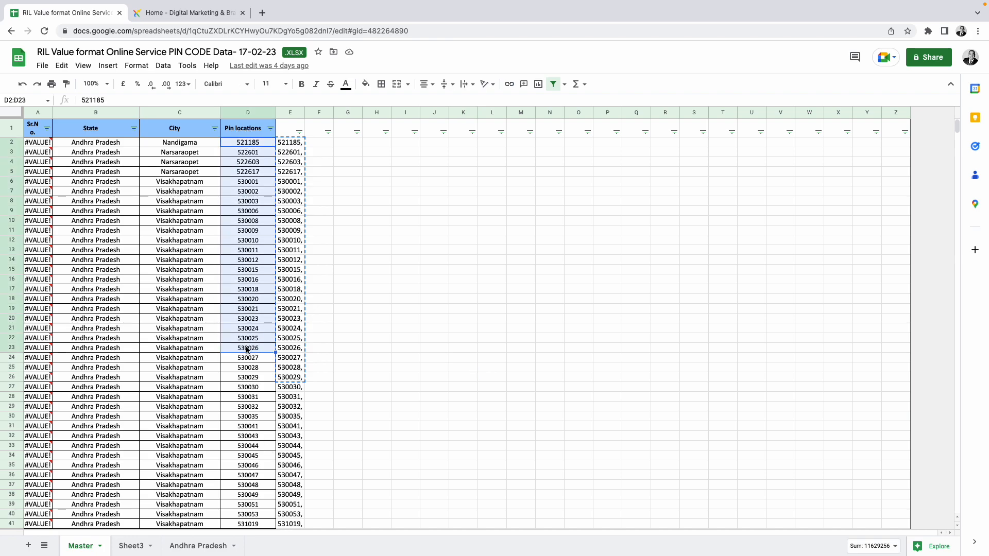
shift+click(253, 380)
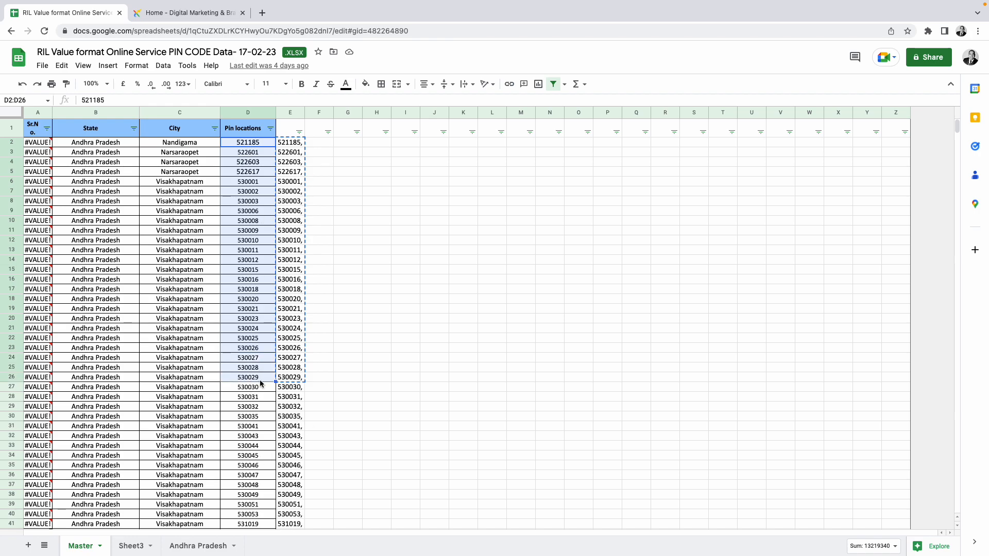
click(464, 220)
click(263, 146)
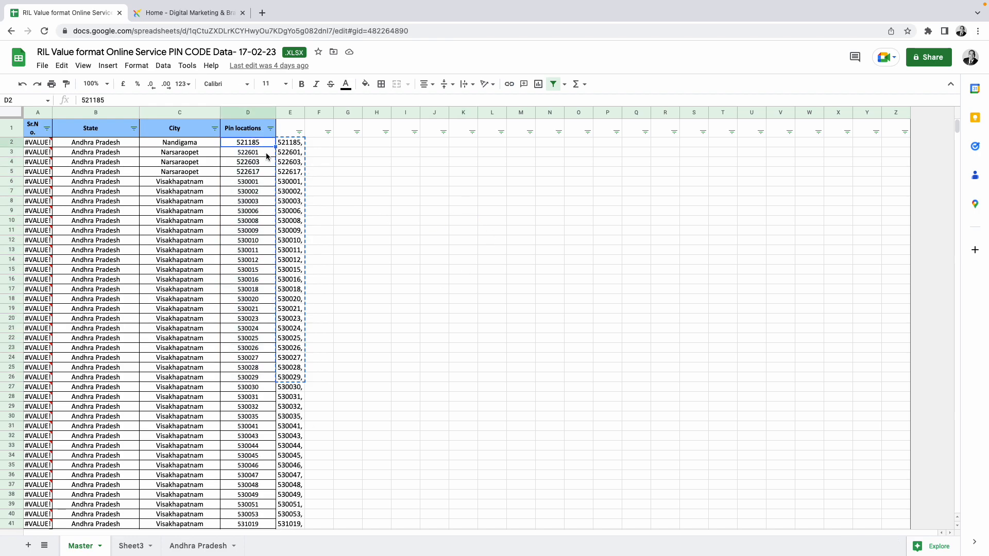
click(303, 146)
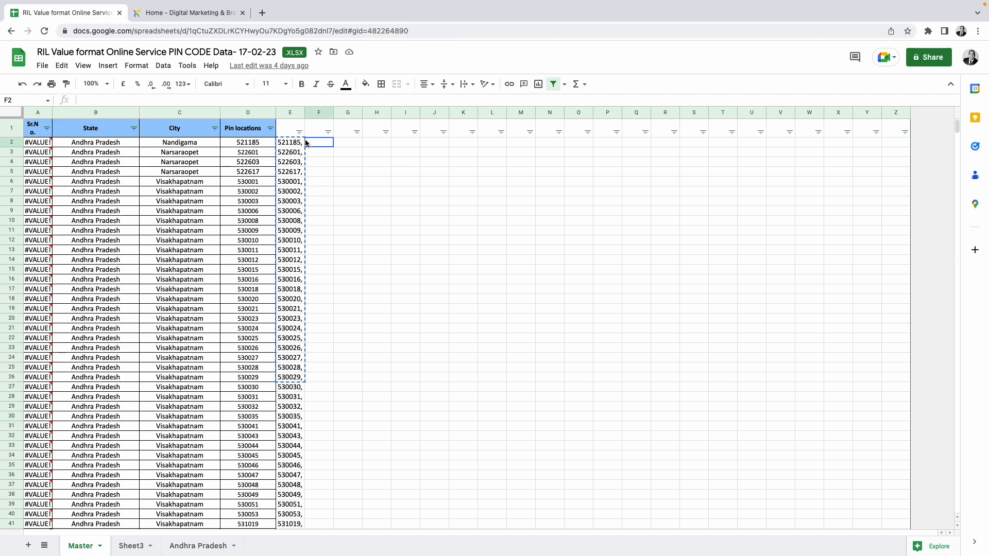
click(405, 202)
click(297, 145)
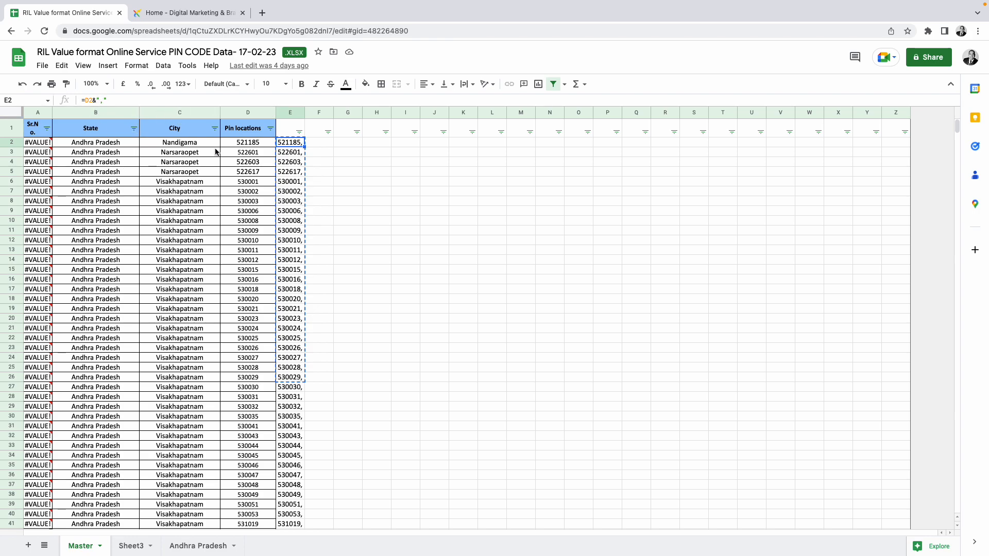
Fill the first pin code cell D2 with yellow and its comma-suffixed counterpart E2 with blue.
click(252, 143)
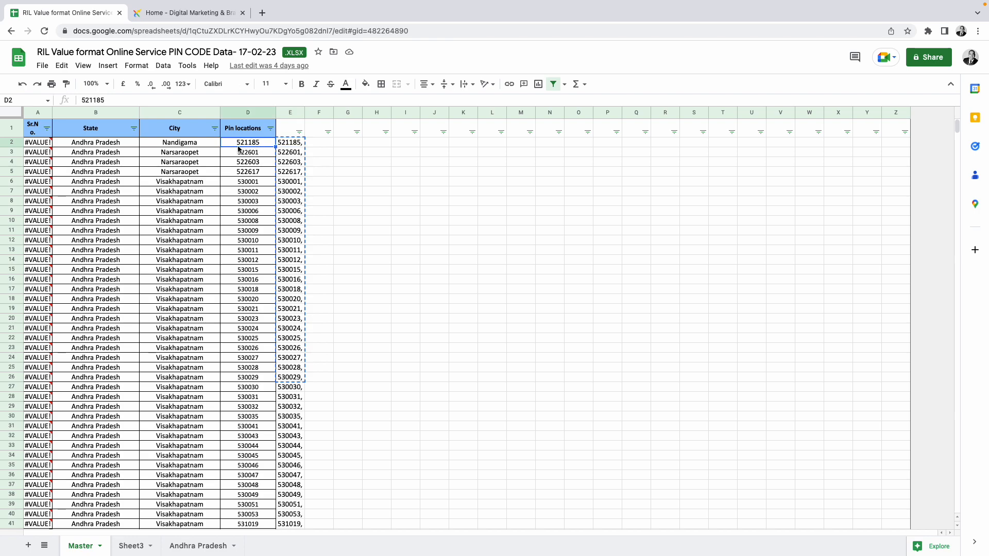
click(365, 84)
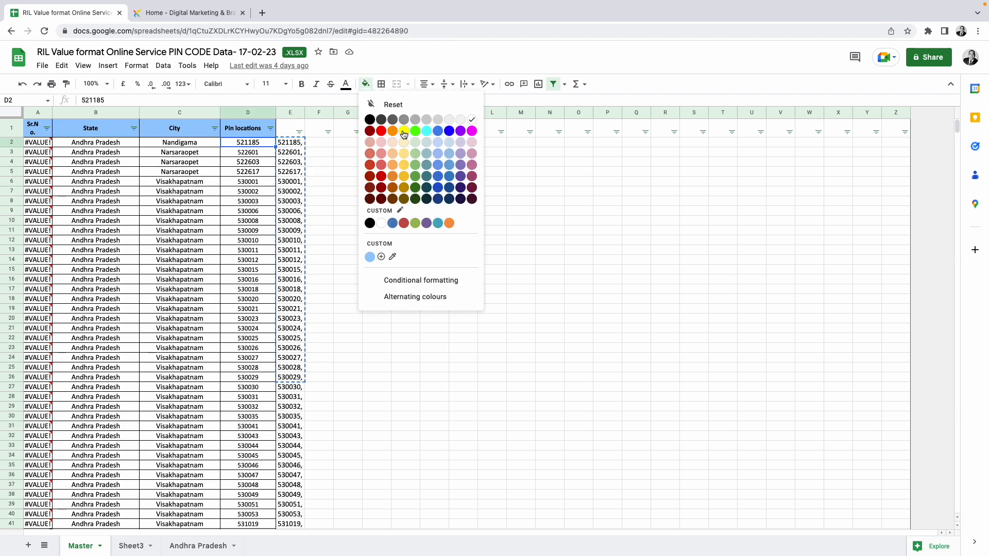
click(402, 129)
click(287, 144)
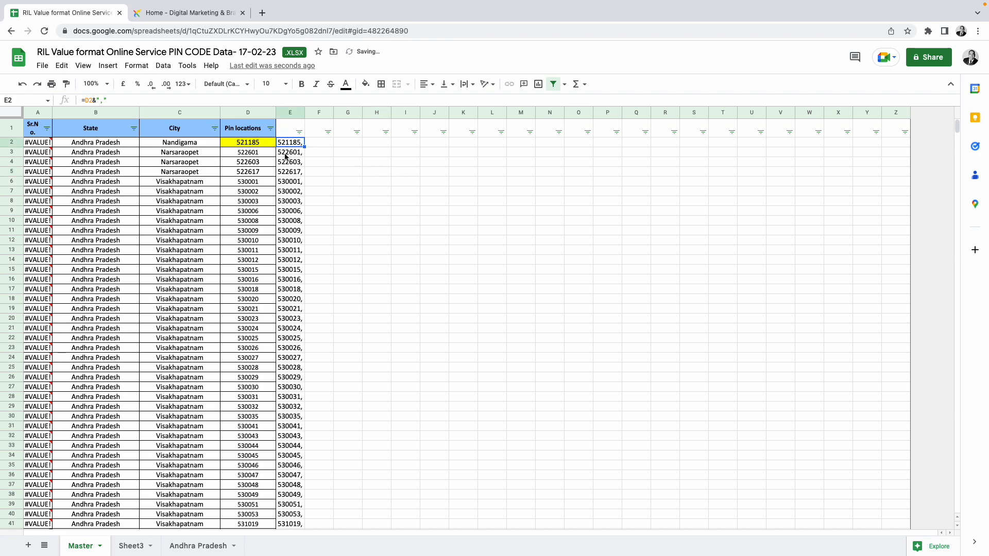
click(365, 84)
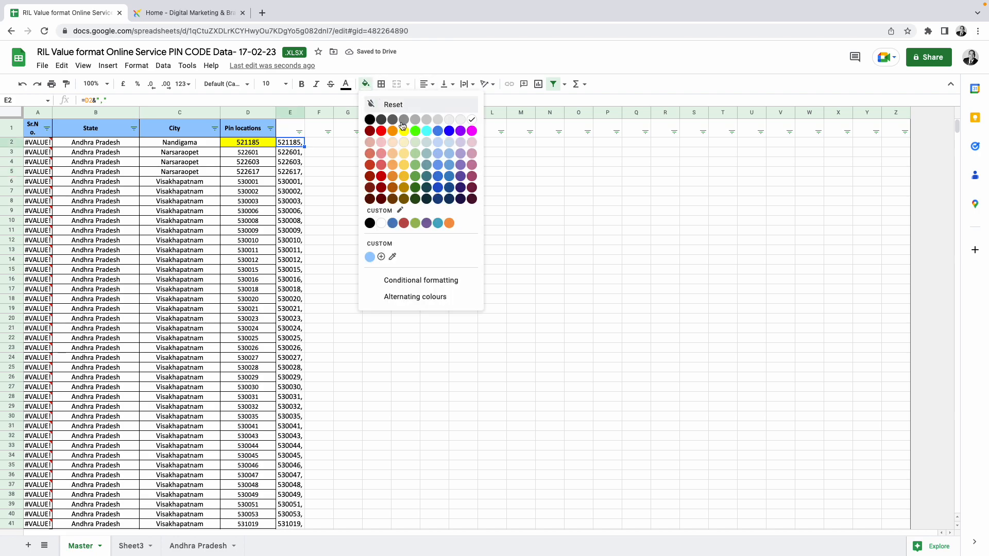
click(436, 131)
click(384, 170)
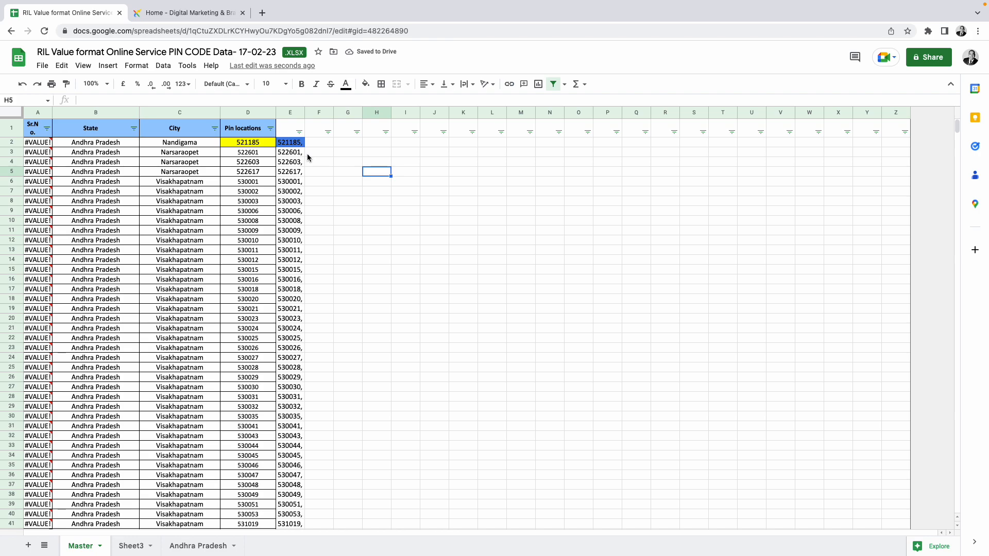
Try to add a comma to the D2 pin code by entering the formula =D2"," in cell F2.
click(325, 143)
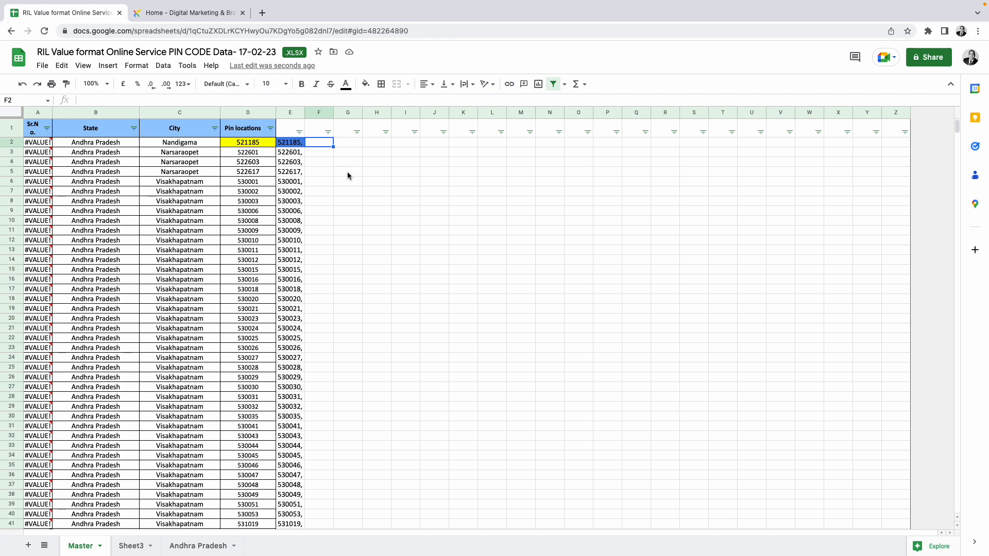
text(=)
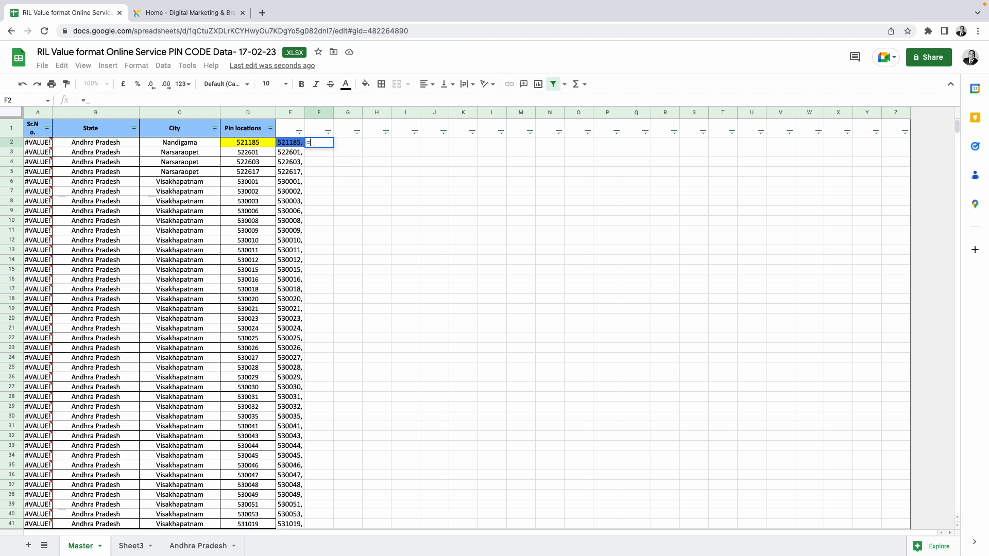
click(253, 145)
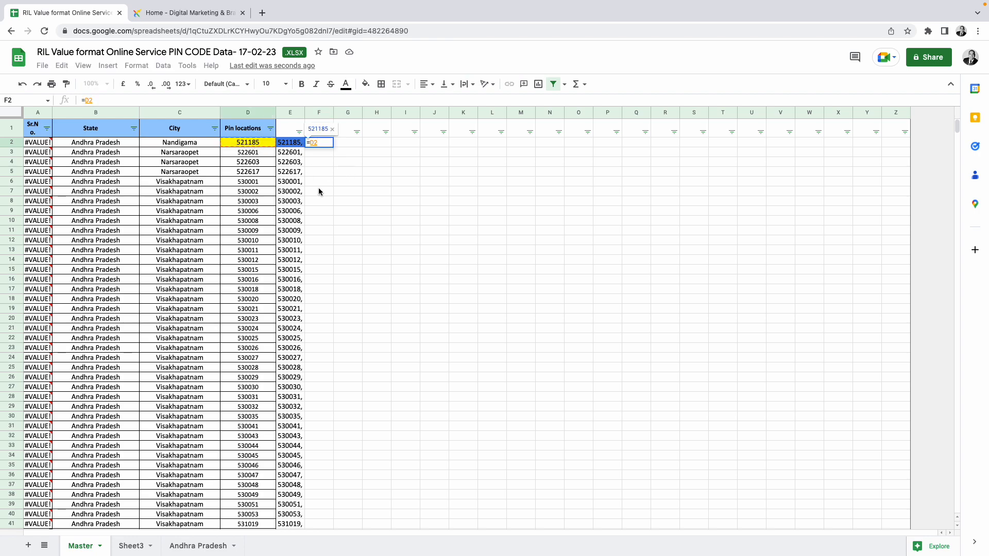
text(",)
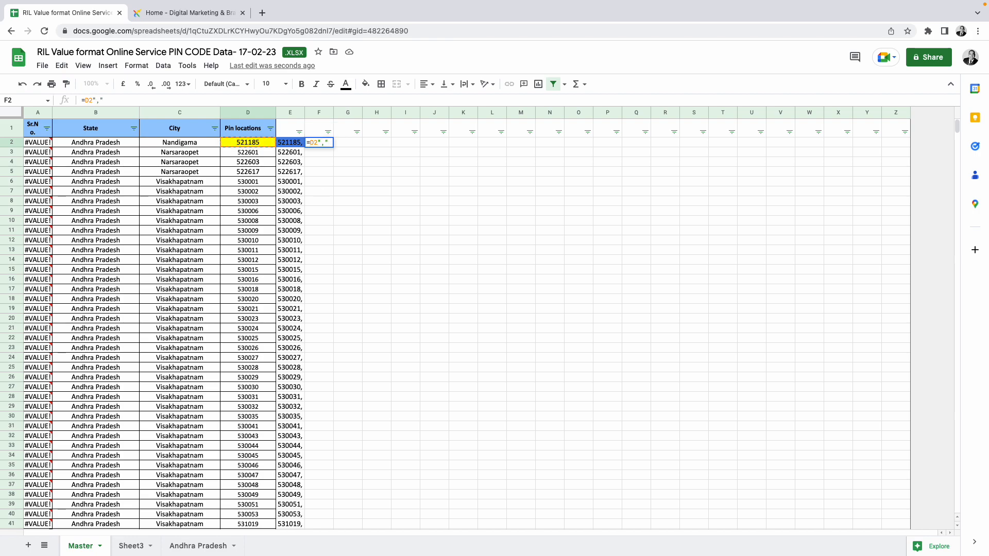
key(Return)
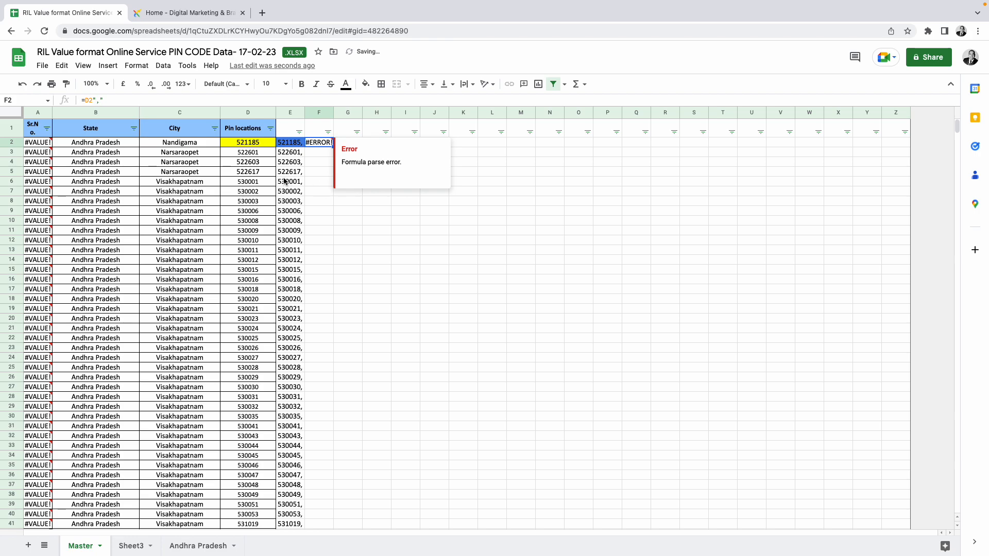
Insert an ampersand between the D2 reference and the quoted comma in the F2 formula.
click(286, 147)
click(336, 143)
click(89, 99)
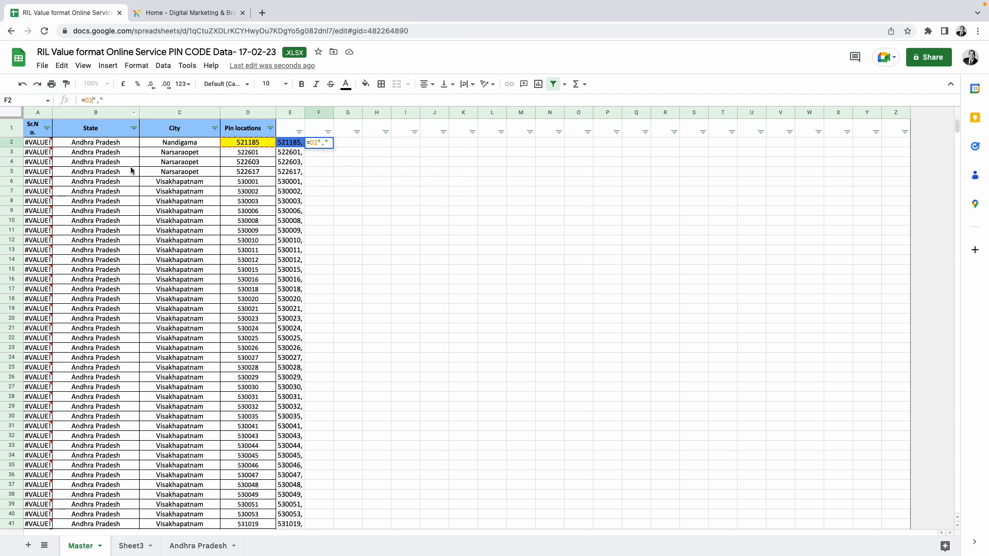
text(&)
key(Return)
Clear cell F2 and enter the formula =D2&"," to append a comma to the pin code.
click(362, 218)
click(326, 143)
key(Delete)
text(=)
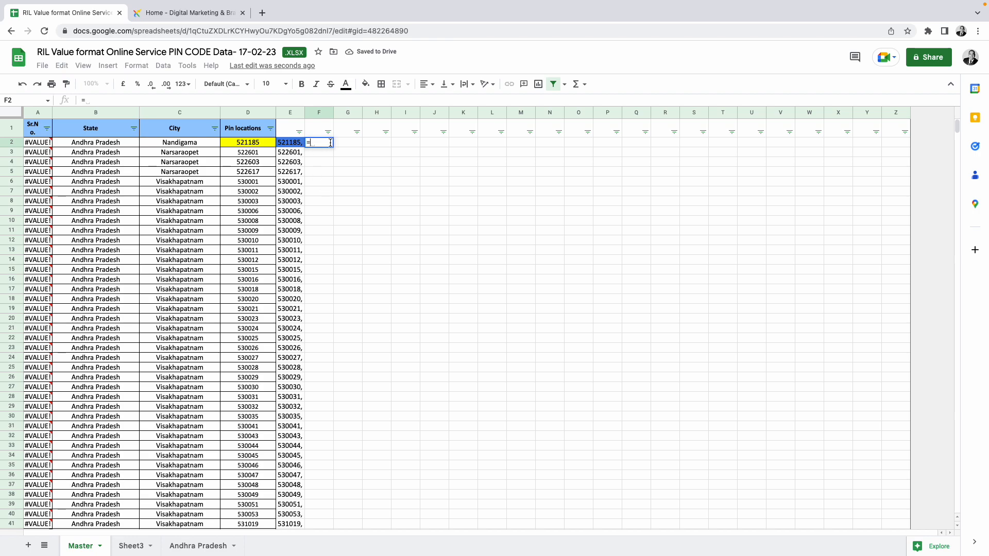
click(244, 144)
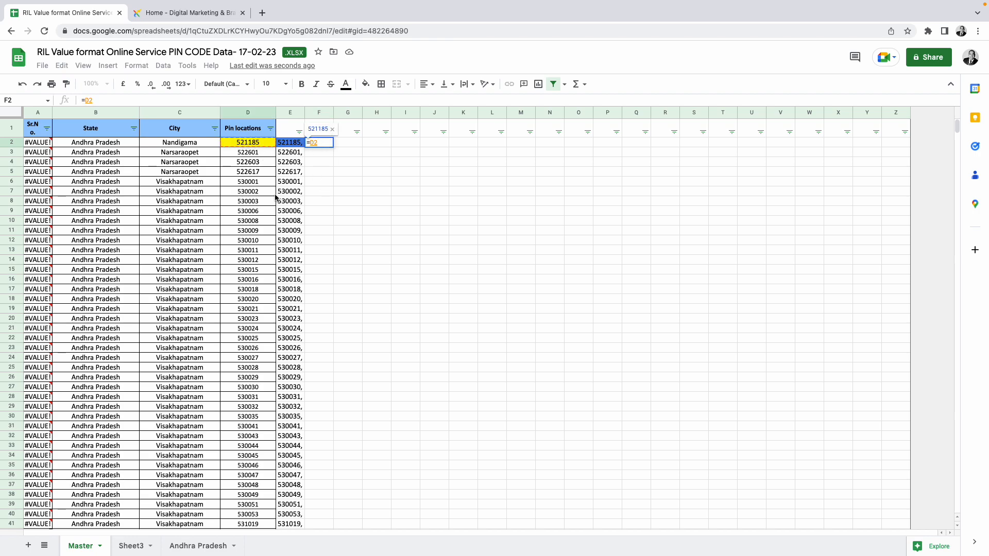
text(&")
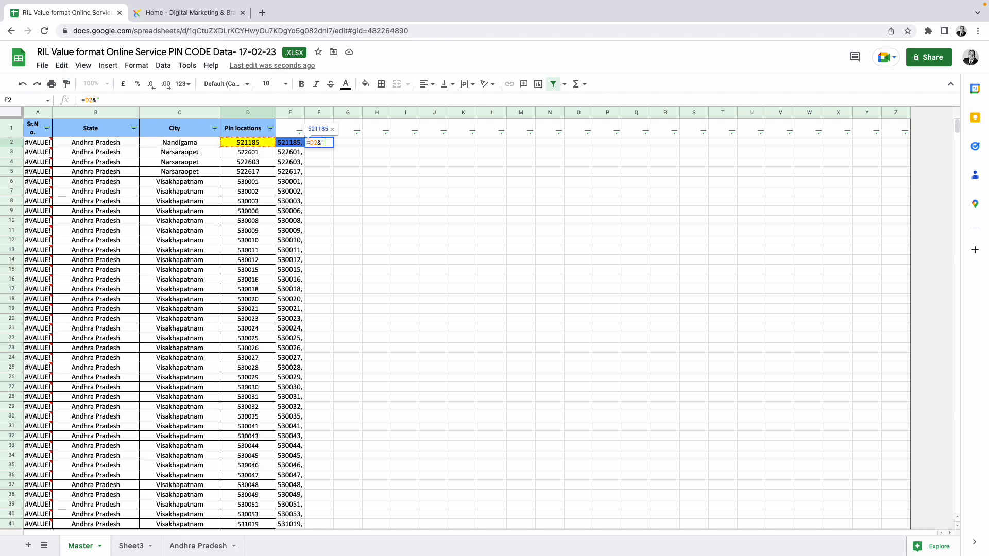
text(,)
key(Return)
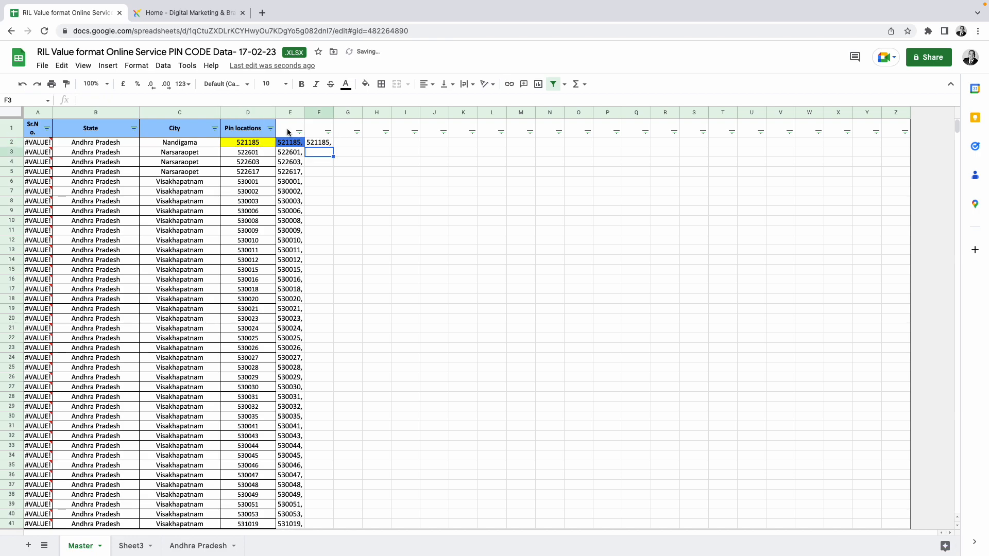
Highlight the comma-suffixed pin codes in E2:E39 to review the range, and deselect them.
click(286, 146)
scroll(310, 435, down, 2)
shift+click(289, 428)
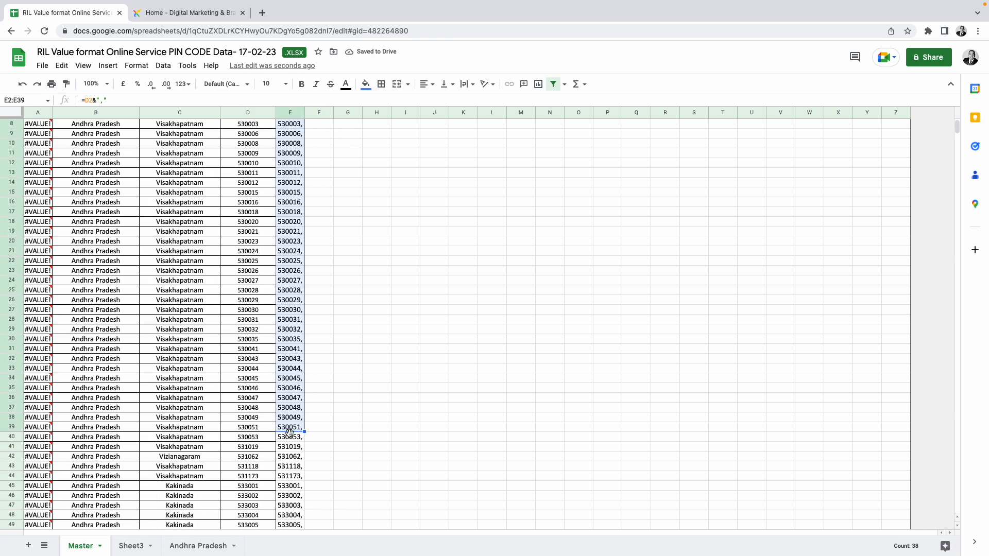
click(407, 326)
Open Meta Ads Manager in a new browser tab and bring up its campaigns list.
click(262, 12)
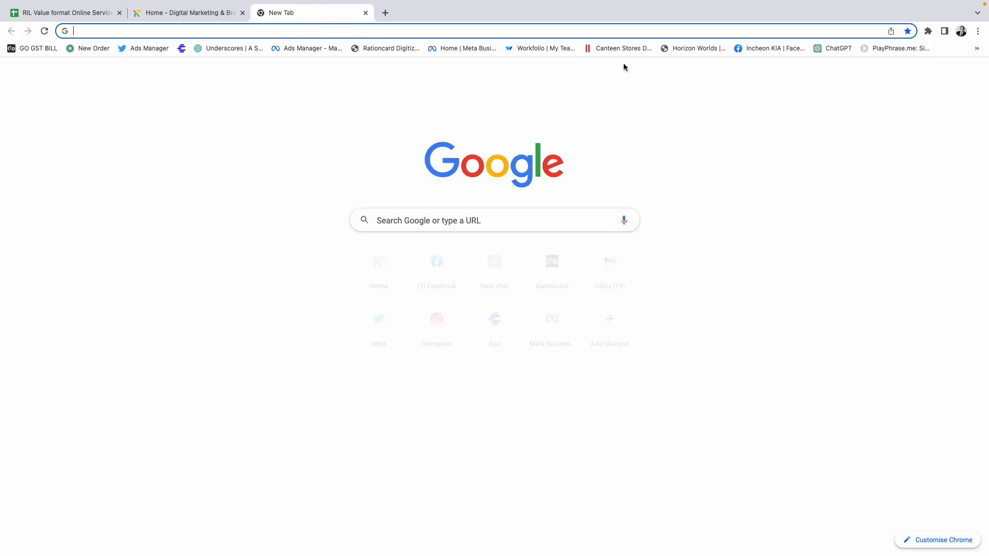
click(206, 12)
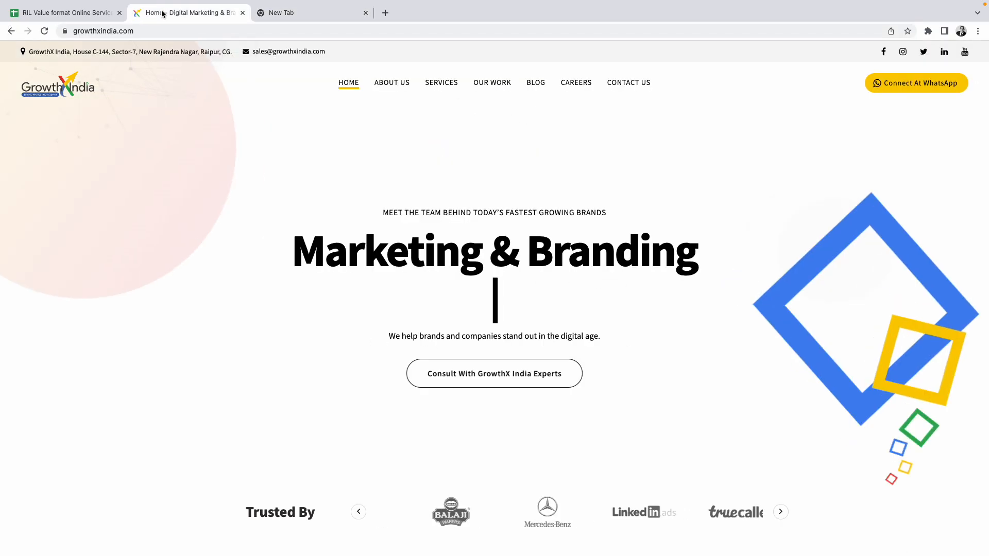
click(302, 11)
click(311, 48)
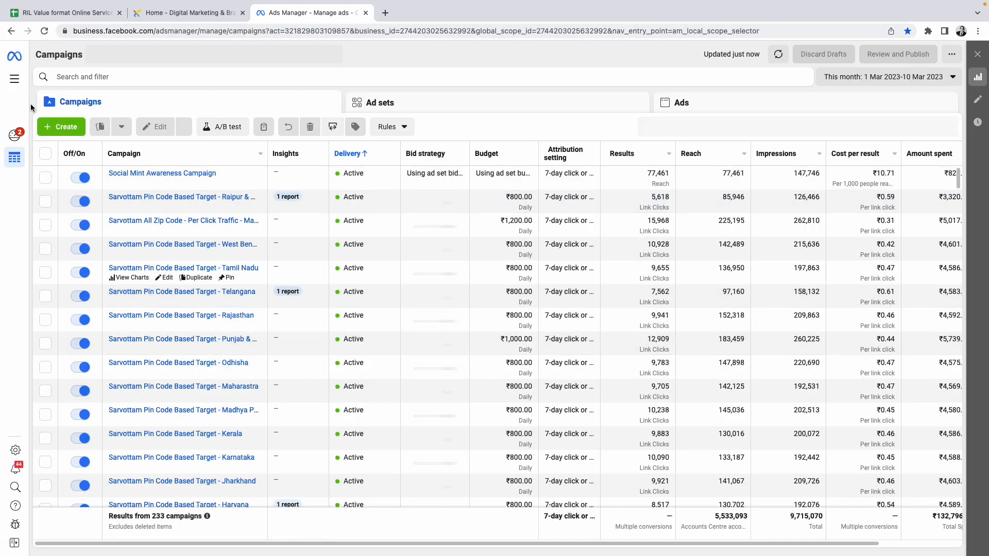
click(16, 82)
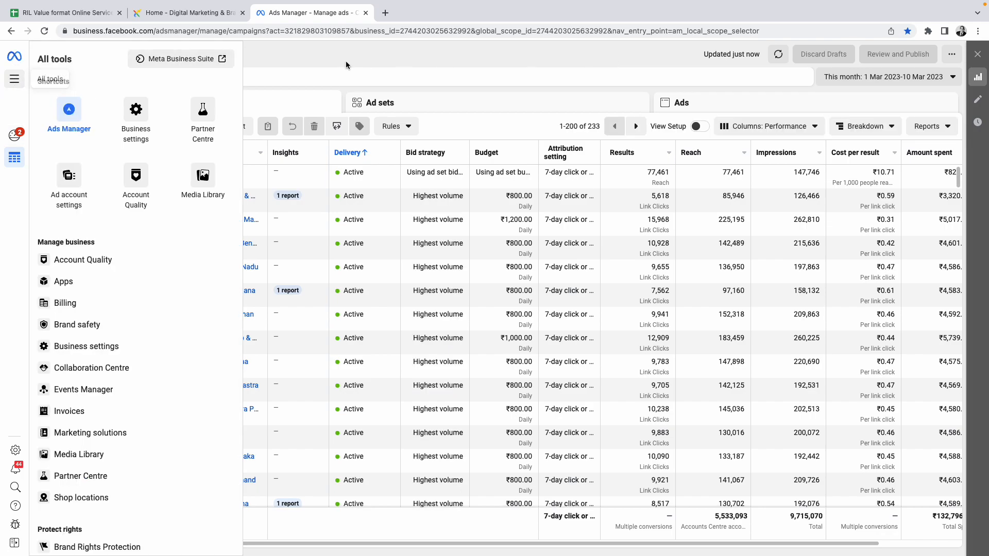
click(381, 58)
Expand the list of ad accounts and switch from GrowthX India to the personal ad account.
click(166, 59)
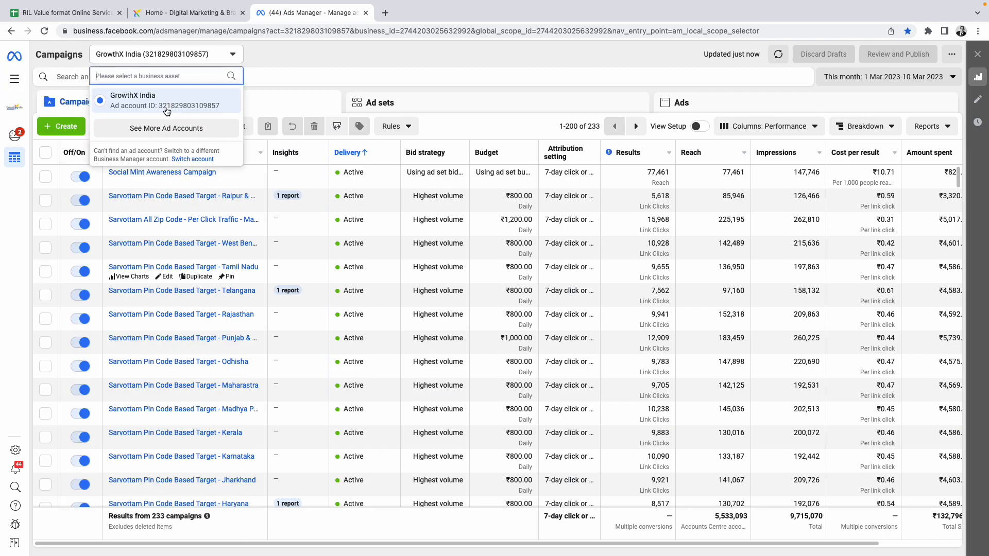
click(172, 126)
click(172, 178)
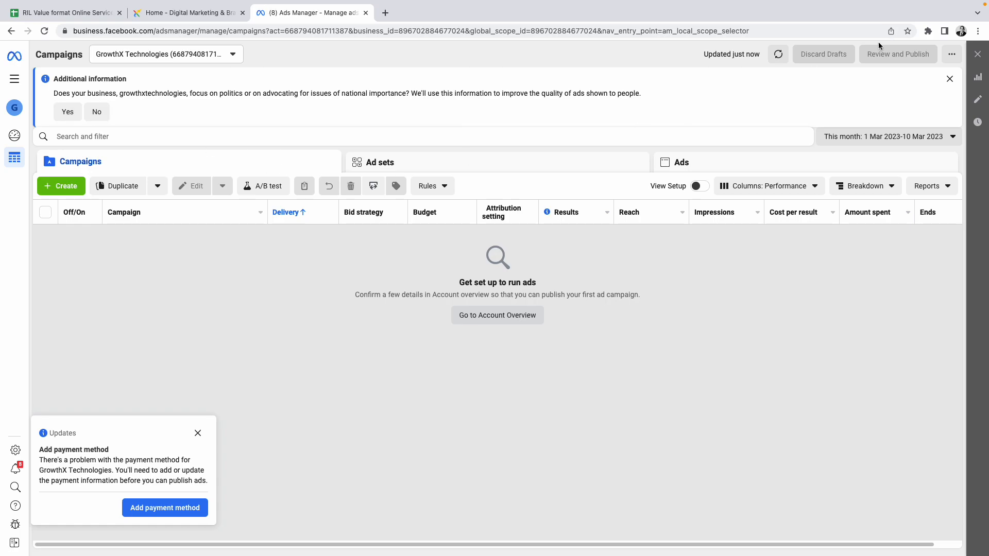
click(217, 58)
click(159, 133)
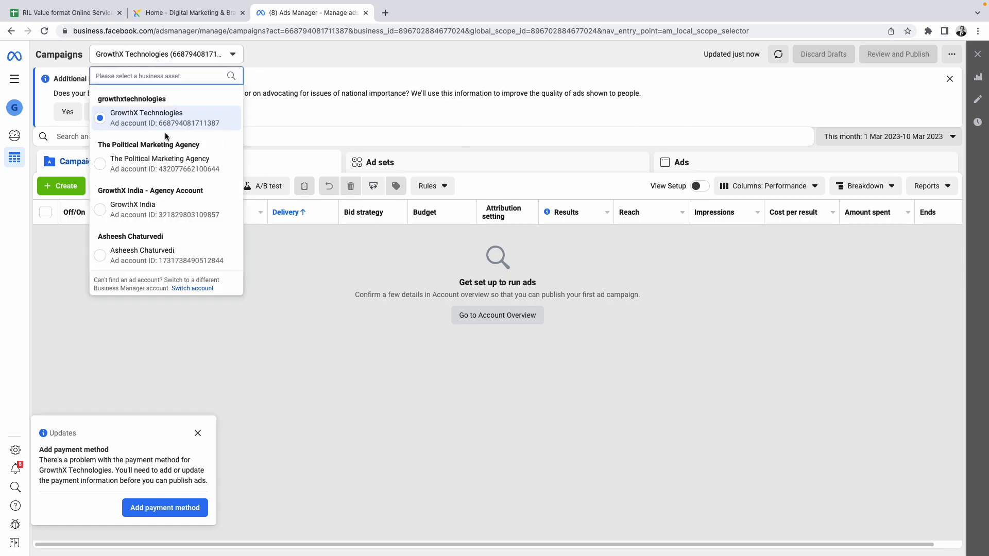
click(166, 251)
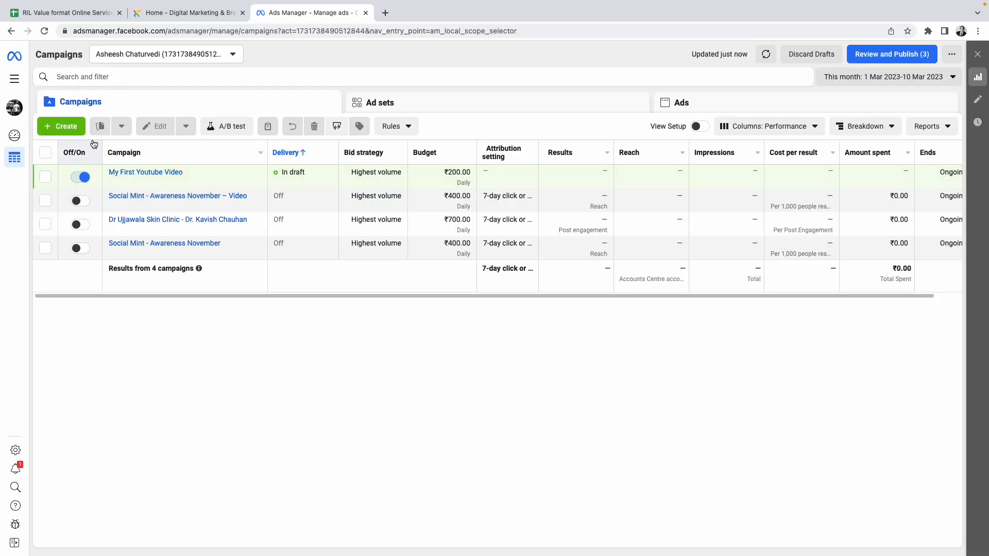
Create a new campaign with the Awareness objective.
click(64, 126)
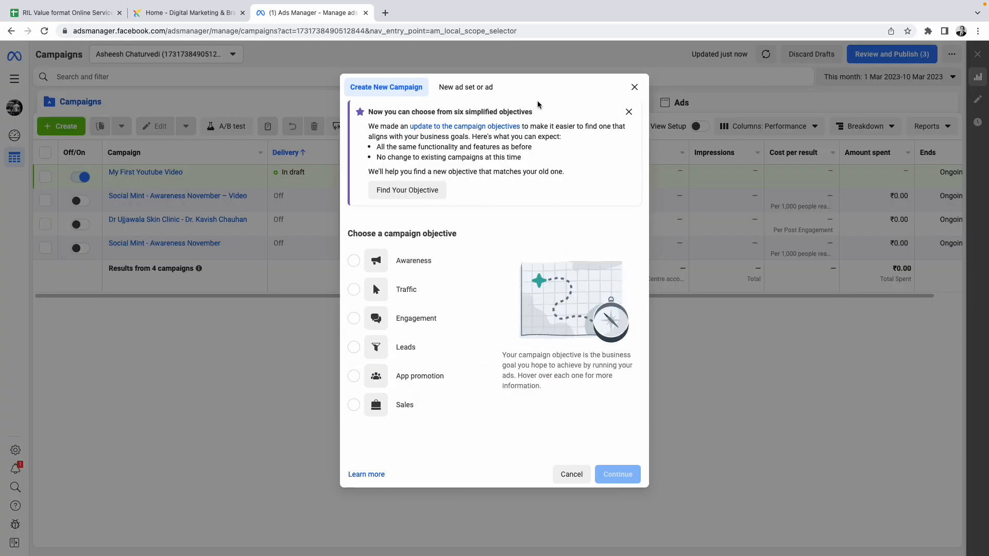
click(412, 260)
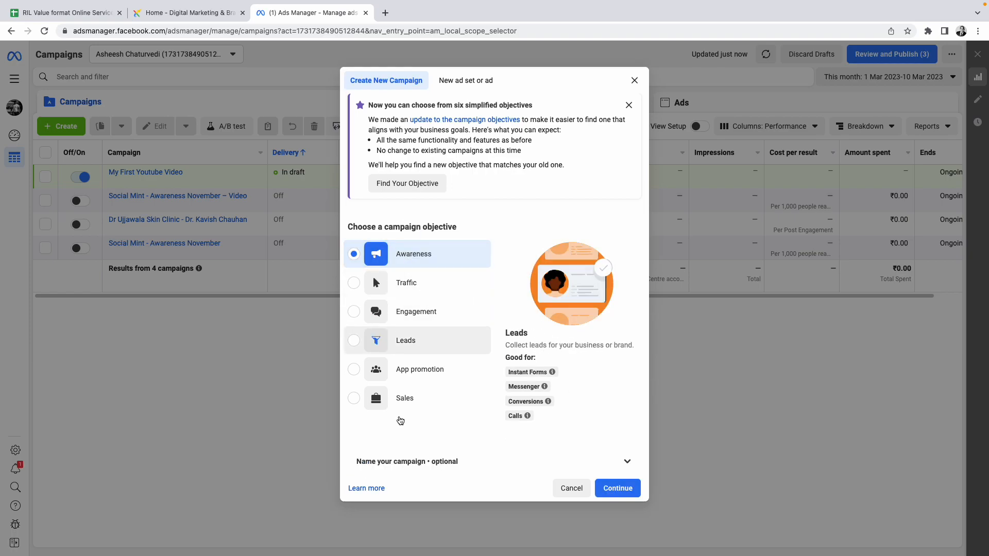
click(620, 490)
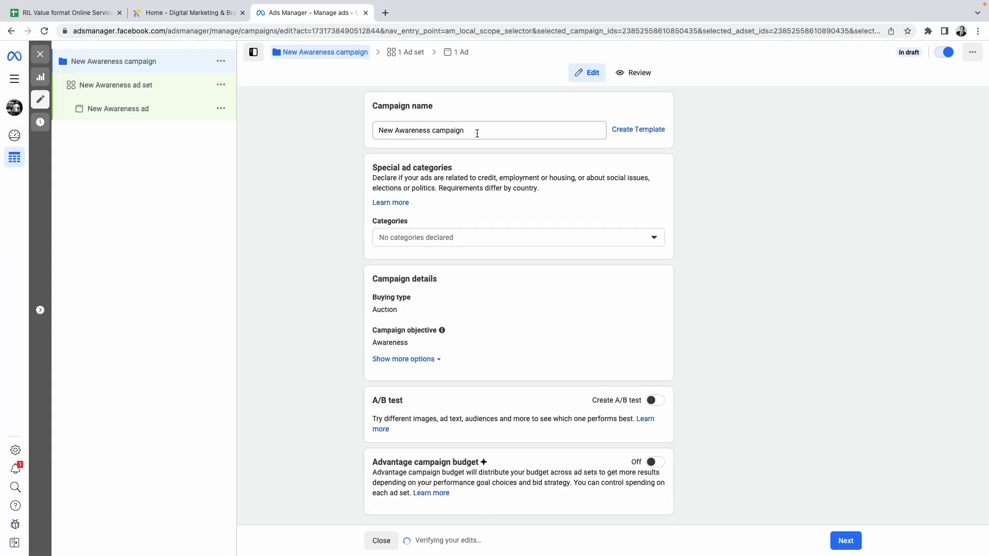
Rename the new awareness campaign as "to be deleted".
triple_click(476, 134)
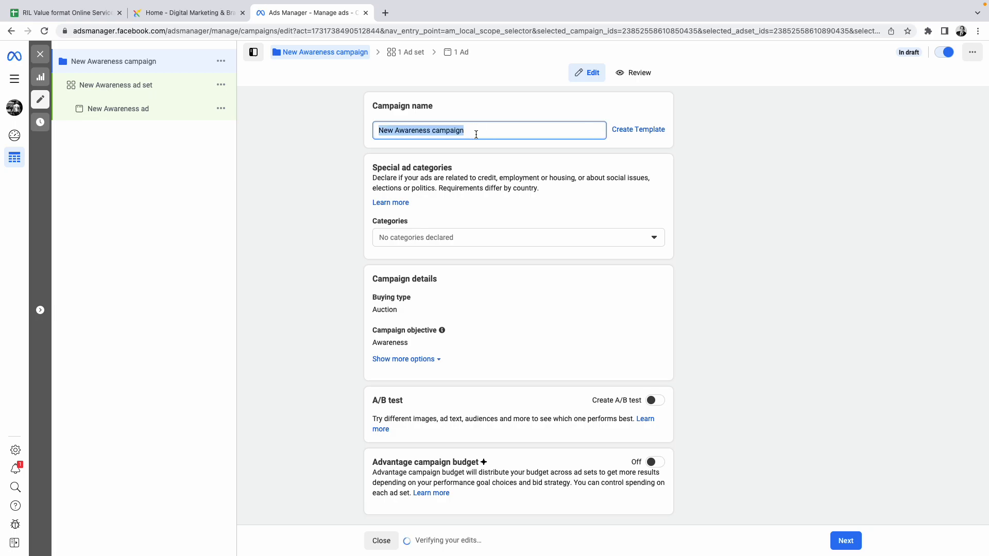
text(to be delted)
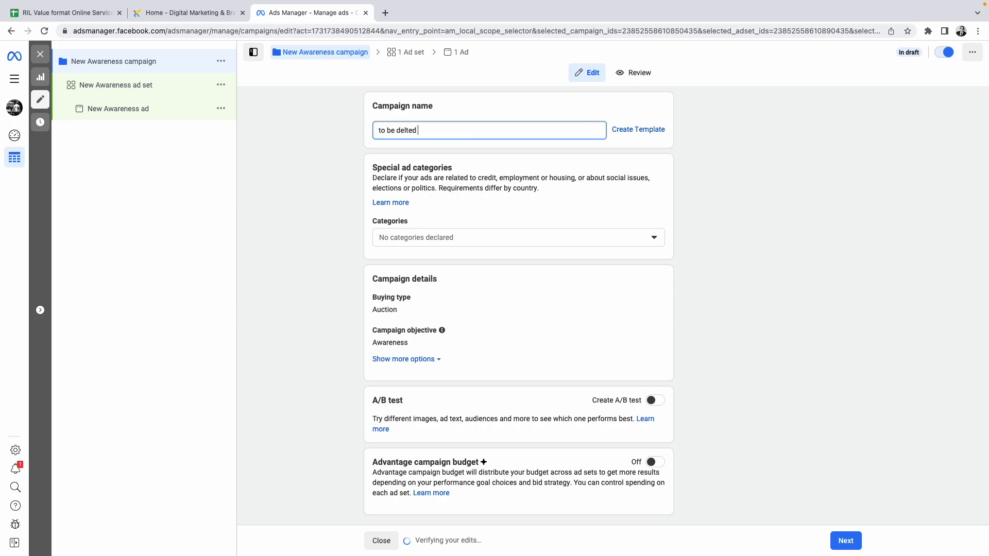
key(BackSpace)
key(super+a)
click(835, 271)
Turn on Advantage campaign budget and review the campaign's budget and bid strategy settings.
scroll(411, 406, down, 2)
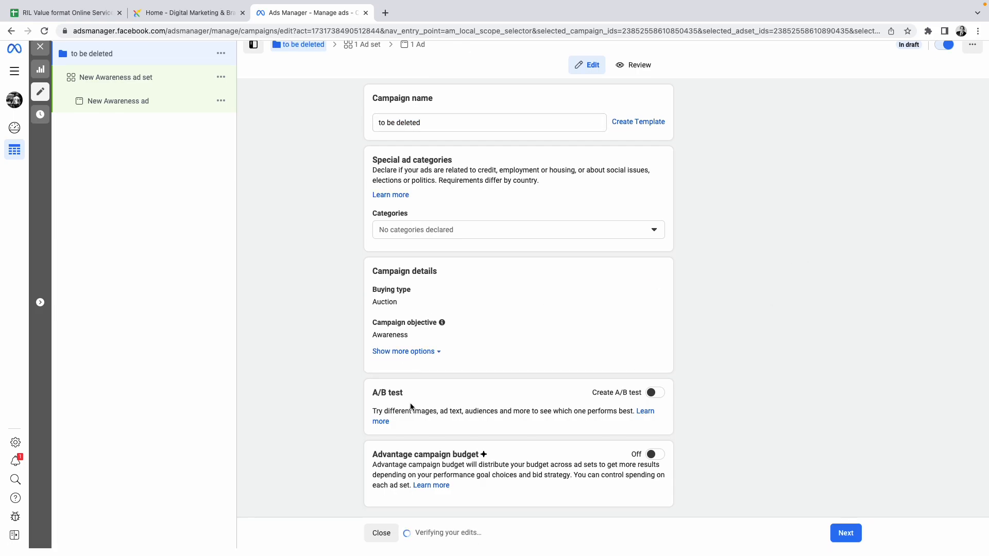
click(653, 462)
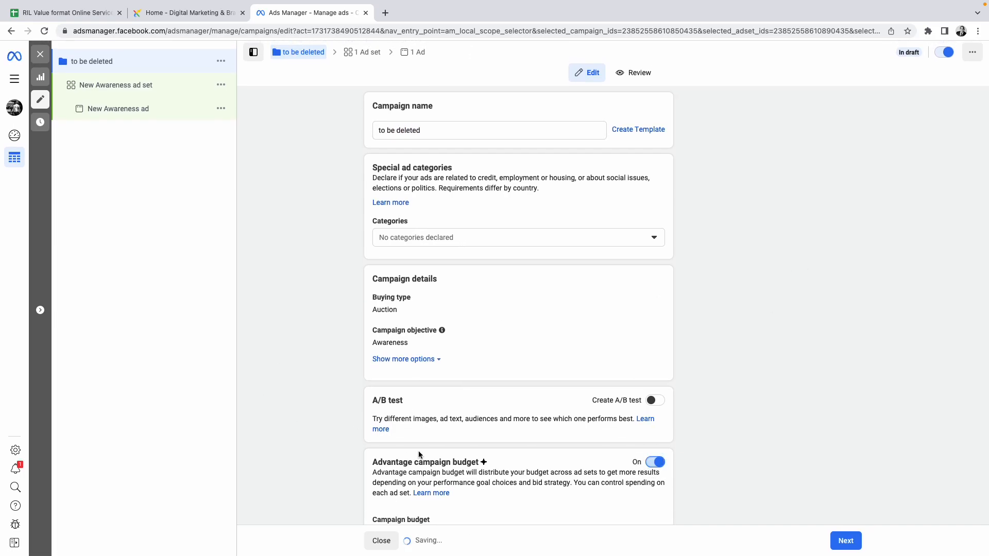
scroll(464, 461, down, 3)
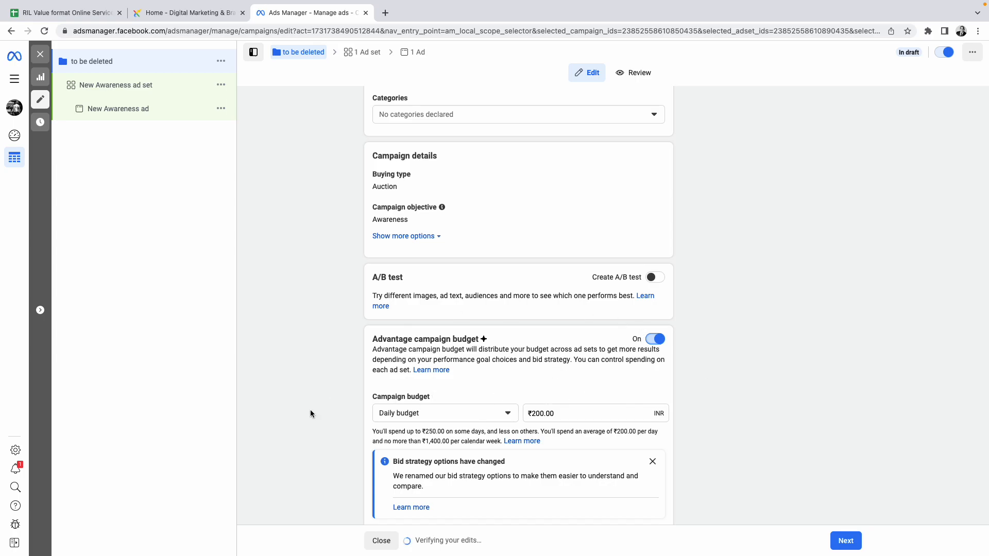
scroll(346, 393, up, 1)
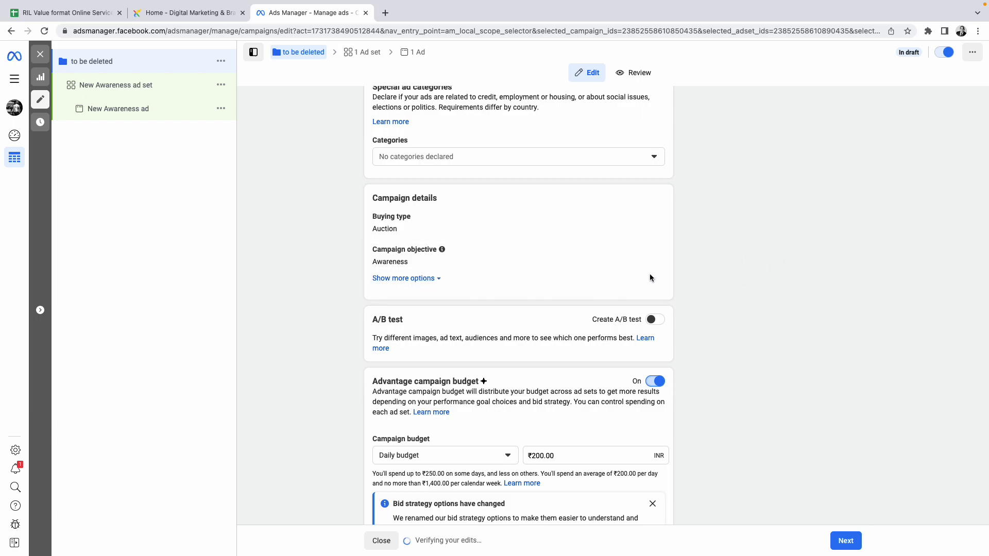
scroll(569, 349, down, 2)
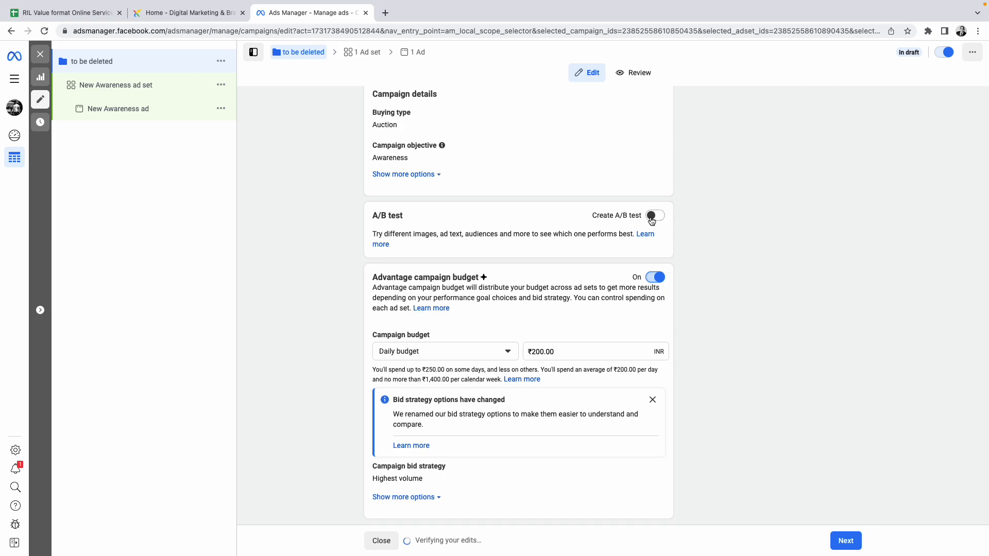
Open the campaign's ad set and rename it as "to be deleted".
click(125, 91)
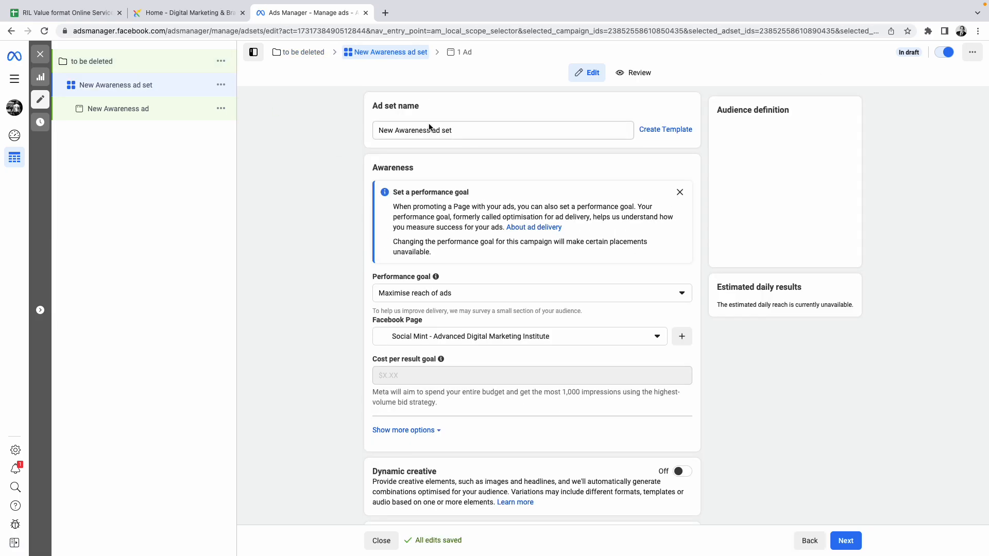
triple_click(456, 131)
text(to be deleted)
click(282, 192)
scroll(319, 319, left, 5)
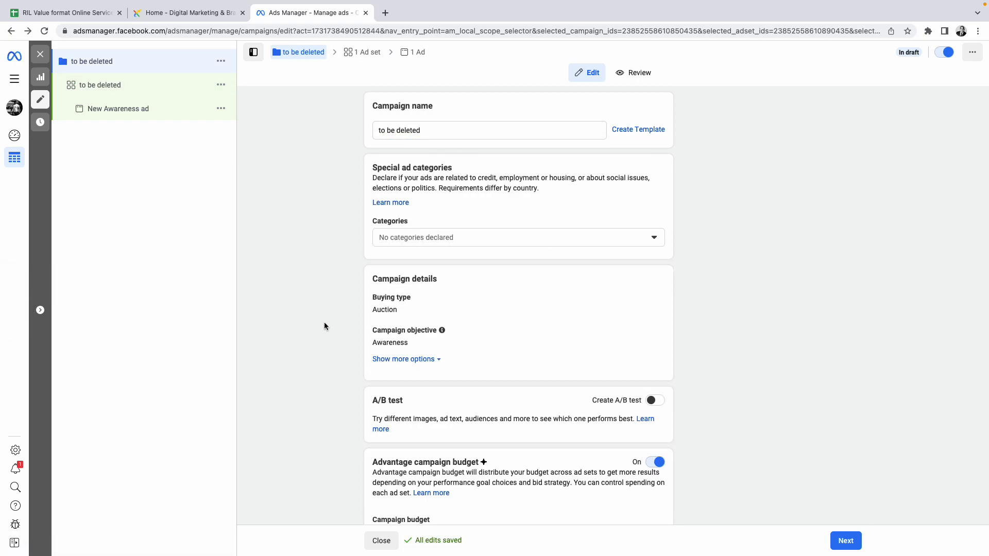
scroll(322, 326, right, 5)
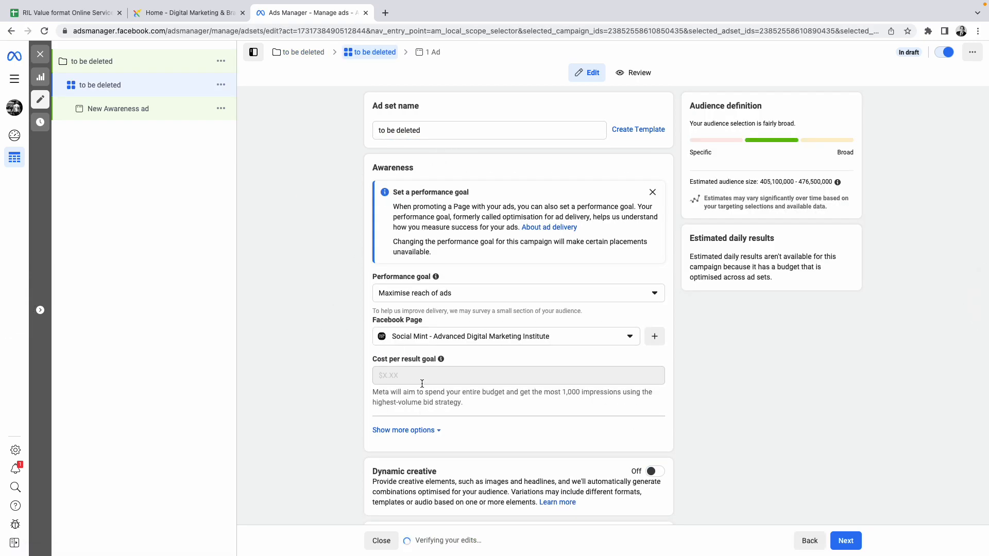
Set the ad set's Facebook Page to GrowthX India.
click(436, 341)
scroll(549, 431, down, 5)
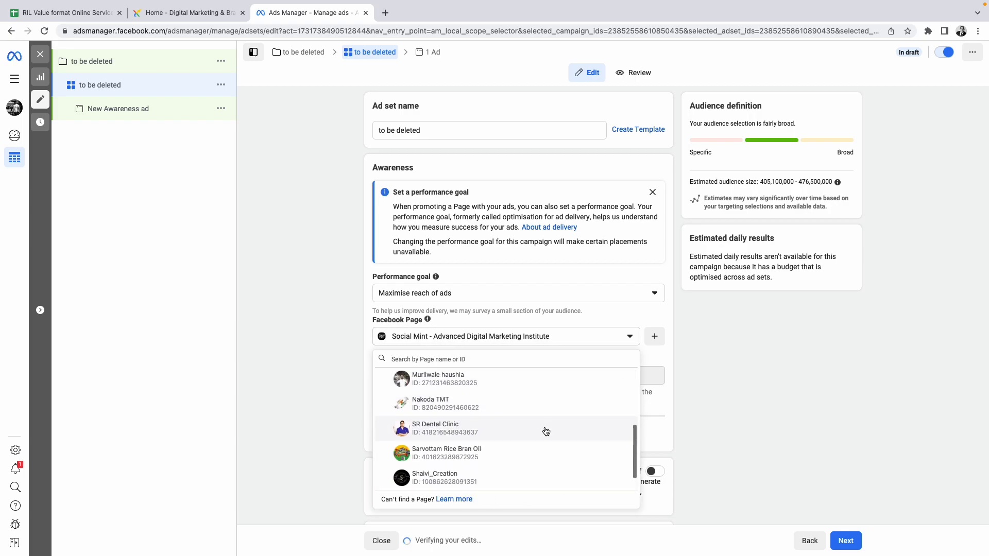
scroll(531, 423, down, 1)
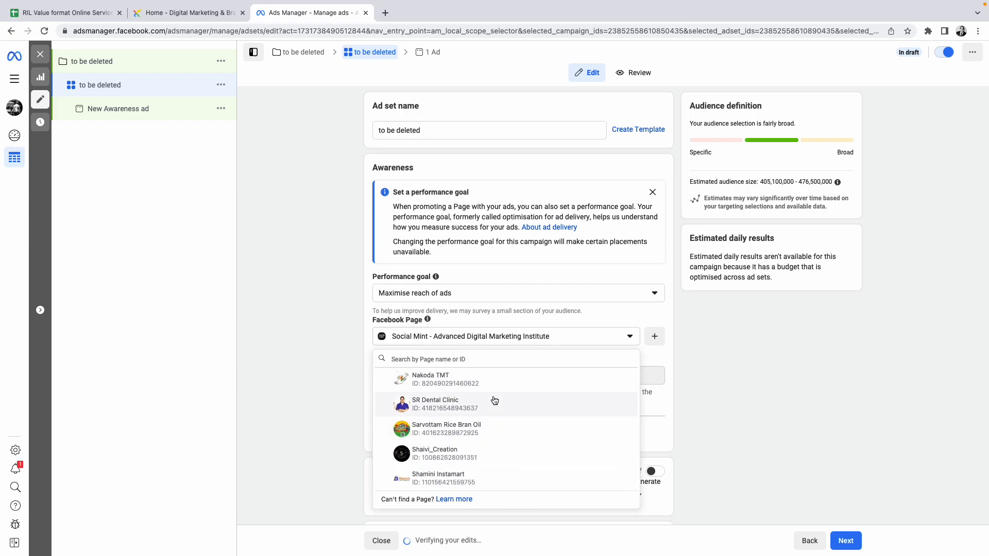
scroll(494, 401, up, 3)
scroll(525, 382, up, 2)
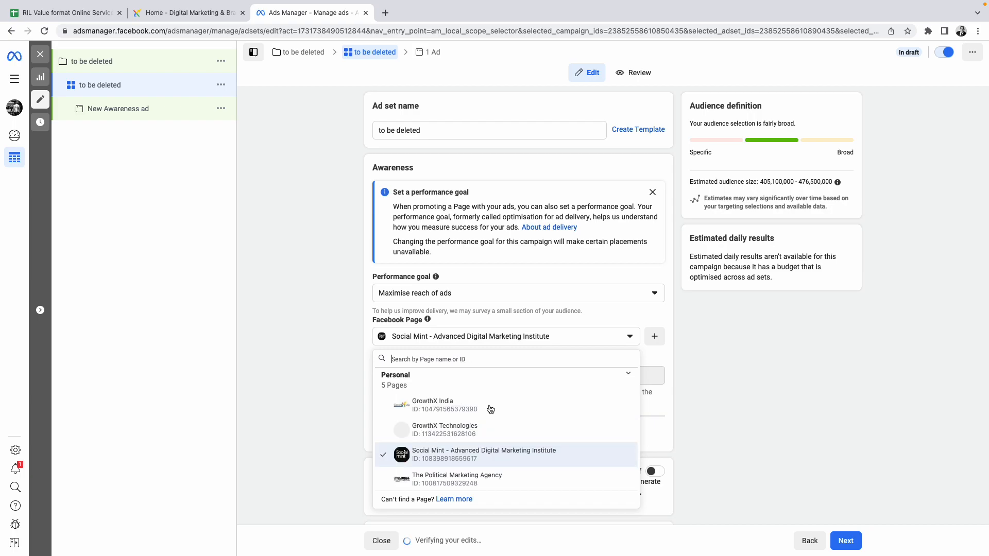
click(454, 405)
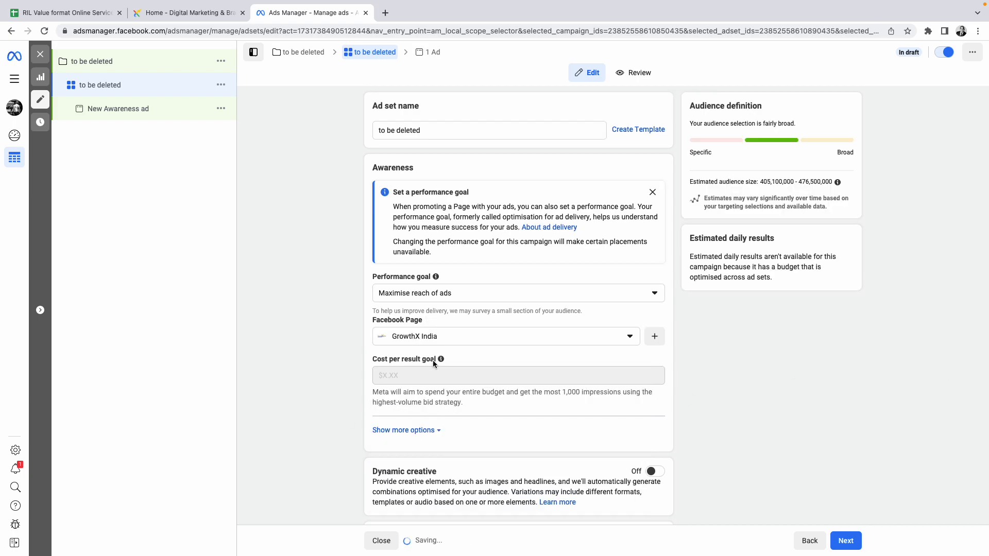
Start adding locations in bulk for the ad set's audience, with Postal codes as the location type.
scroll(543, 418, down, 6)
scroll(593, 439, down, 6)
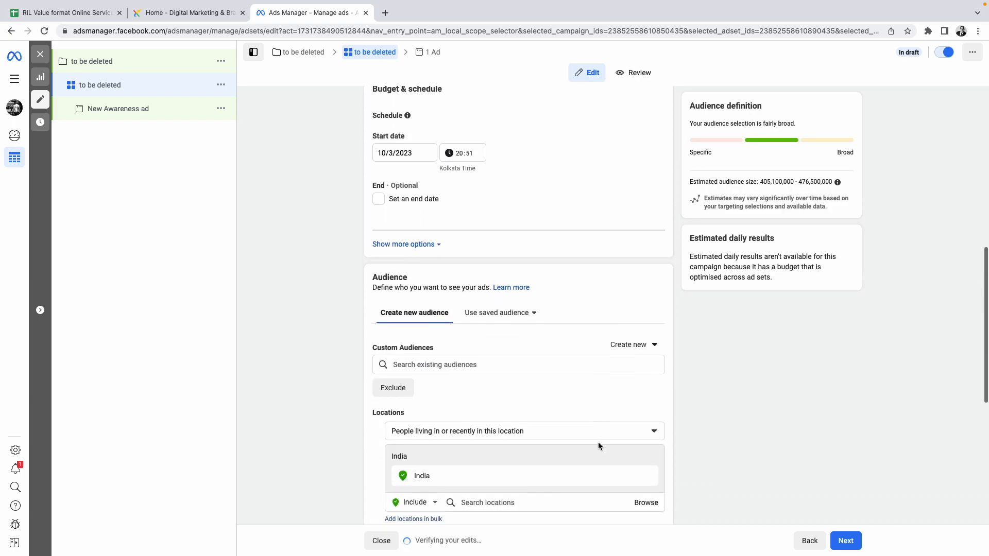
scroll(604, 345, down, 1)
scroll(604, 345, up, 1)
scroll(409, 103, up, 1)
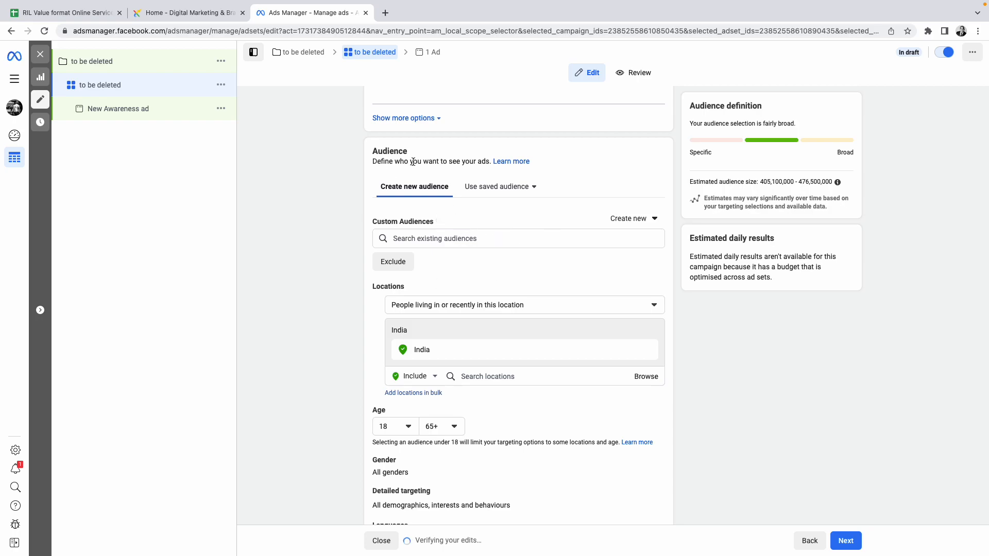
drag(374, 151, 437, 150)
scroll(548, 261, down, 3)
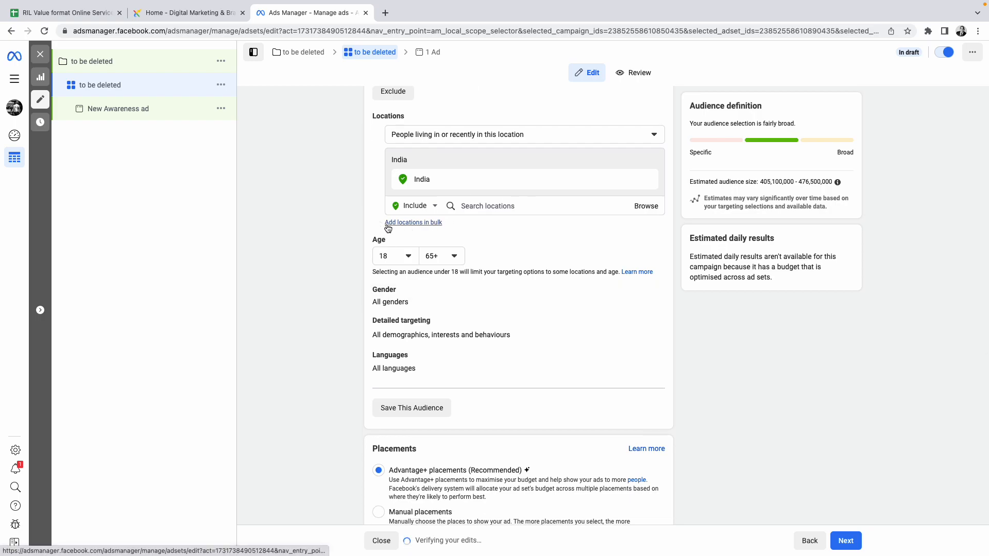
click(442, 224)
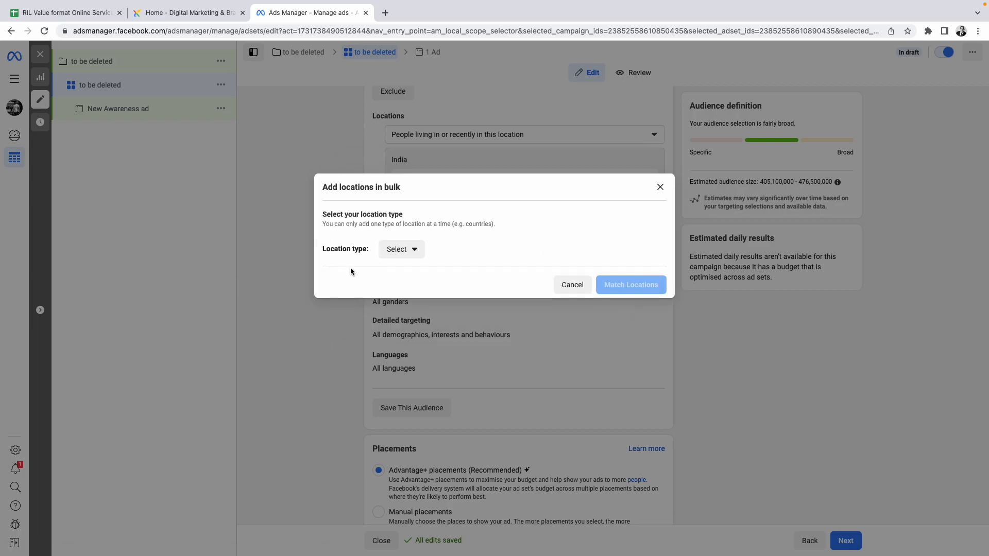
click(407, 258)
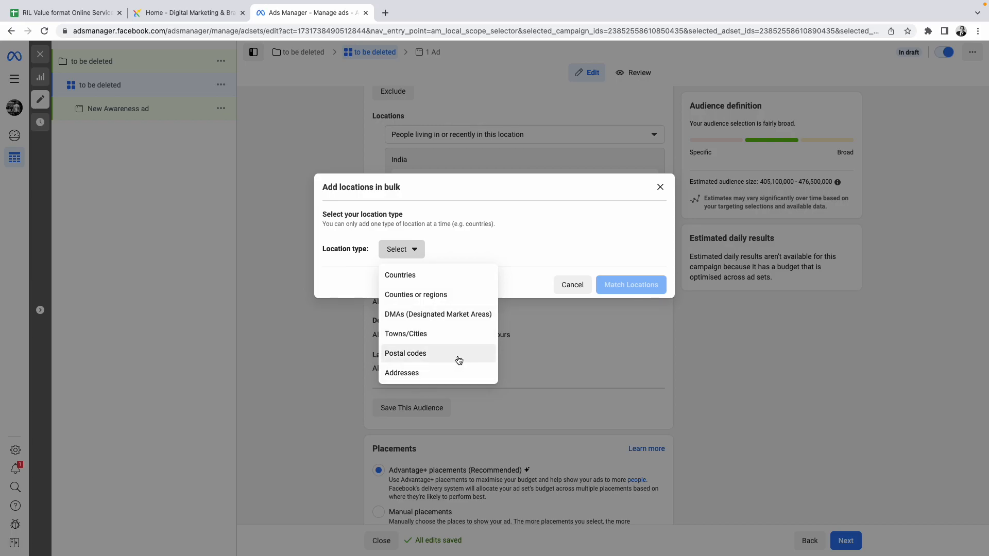
click(421, 356)
Set the default country for the bulk postal codes to India and place the cursor in the location entry box.
click(409, 222)
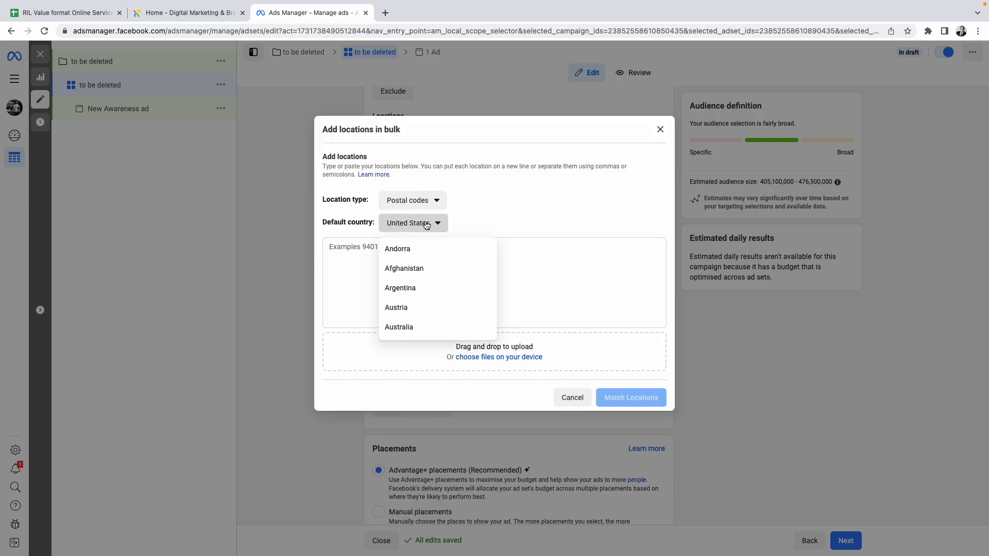
click(548, 213)
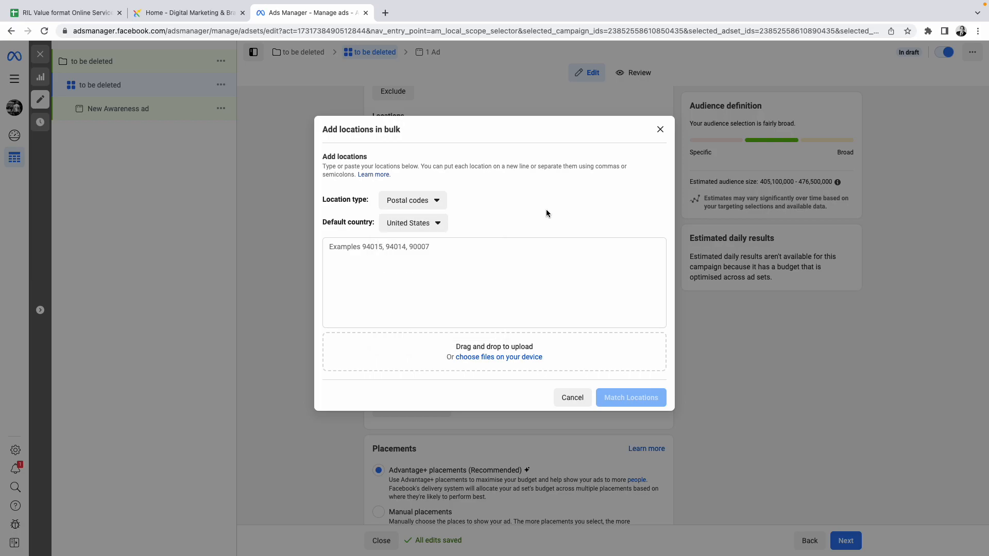
click(431, 228)
scroll(447, 296, down, 4)
scroll(447, 296, down, 8)
scroll(446, 296, up, 9)
scroll(447, 295, down, 9)
scroll(447, 296, down, 5)
click(404, 298)
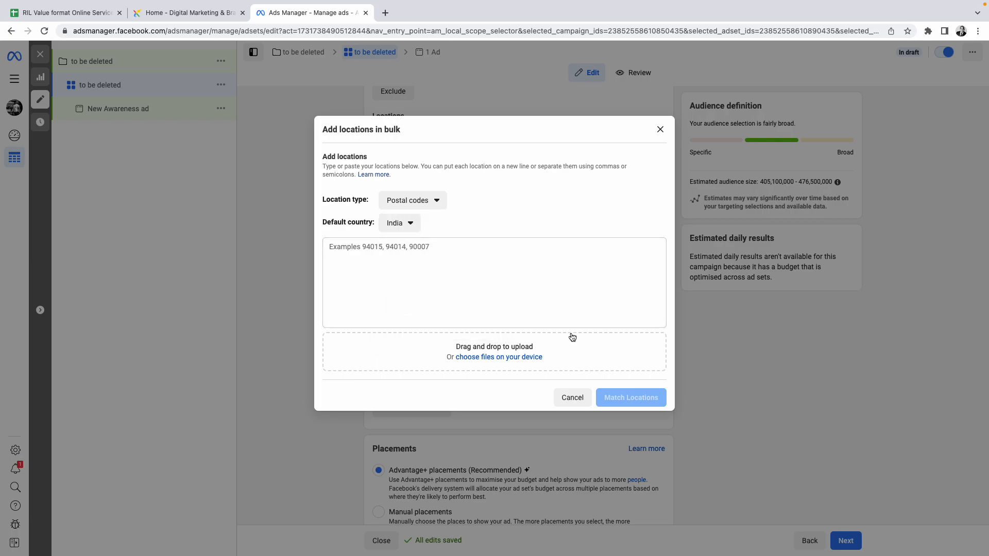
click(441, 275)
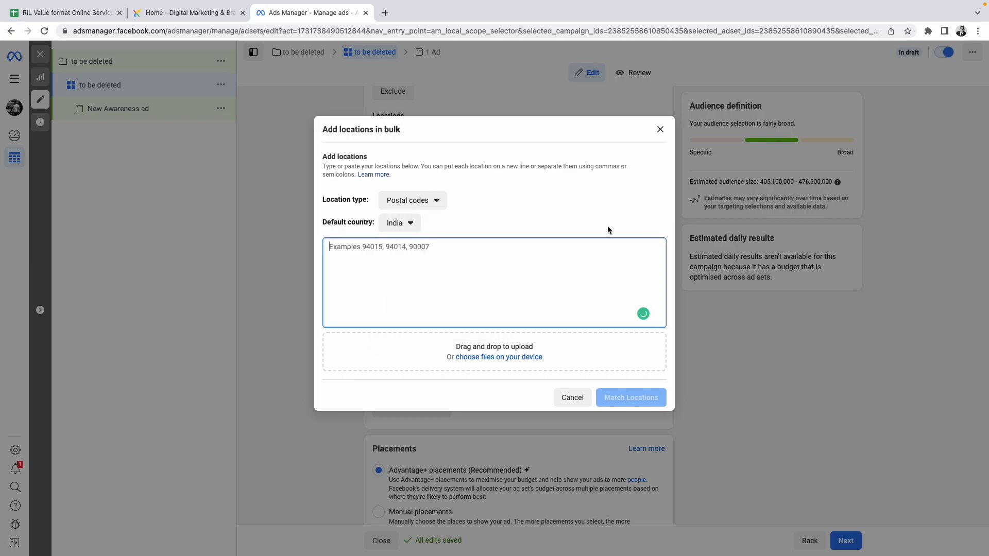
Switch to the pin code spreadsheet in Google Sheets and copy the comma-suffixed codes in E2:E85 of the Master sheet.
click(46, 9)
scroll(246, 200, up, 10)
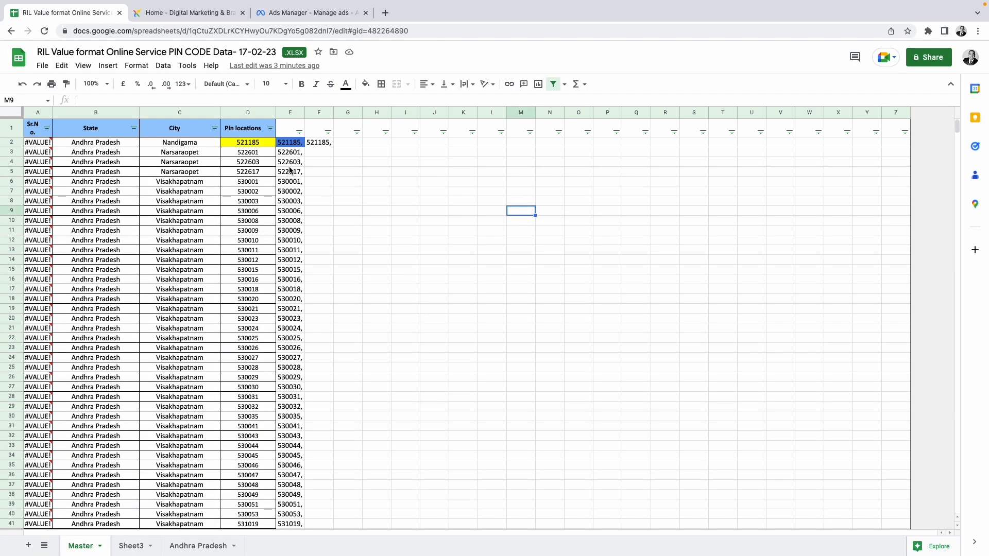
click(260, 145)
click(290, 144)
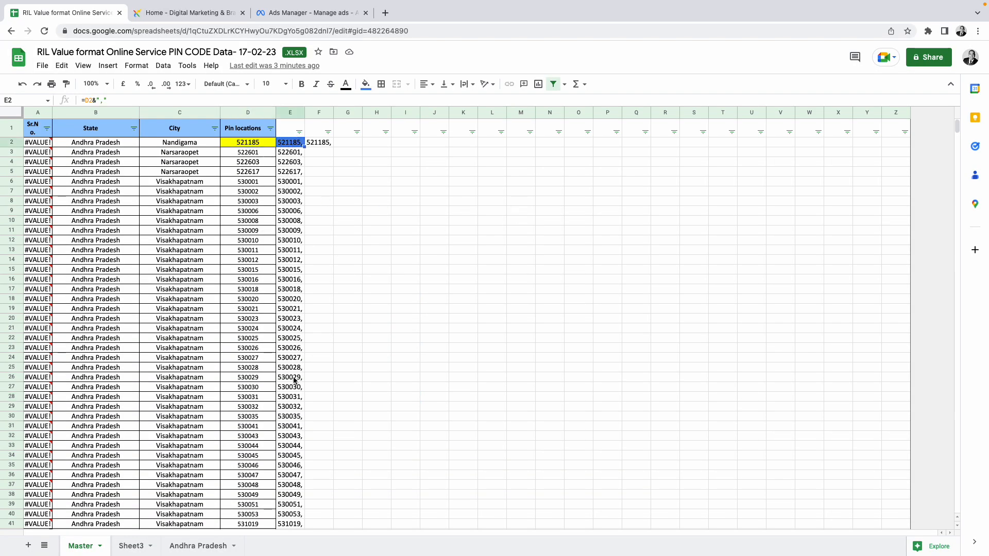
scroll(294, 381, down, 15)
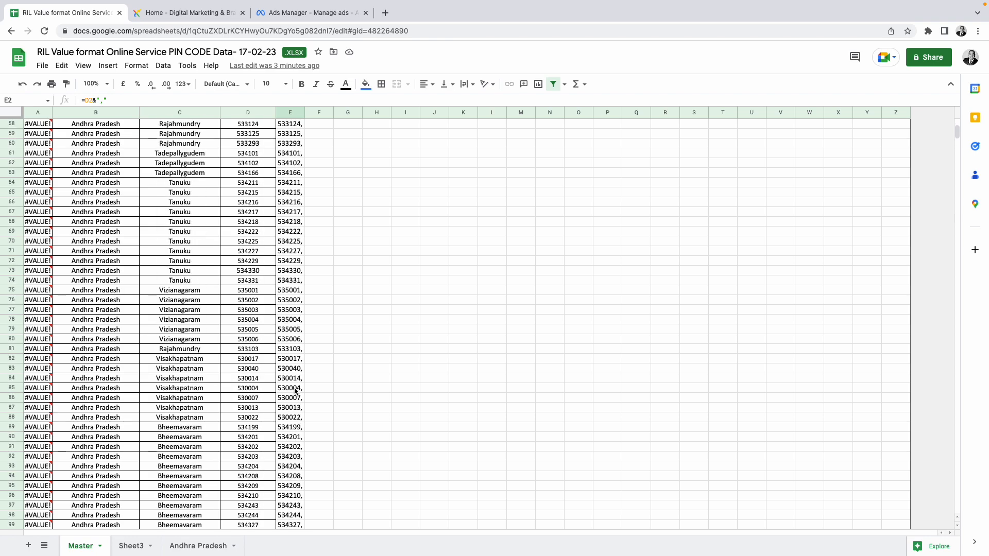
shift+click(296, 392)
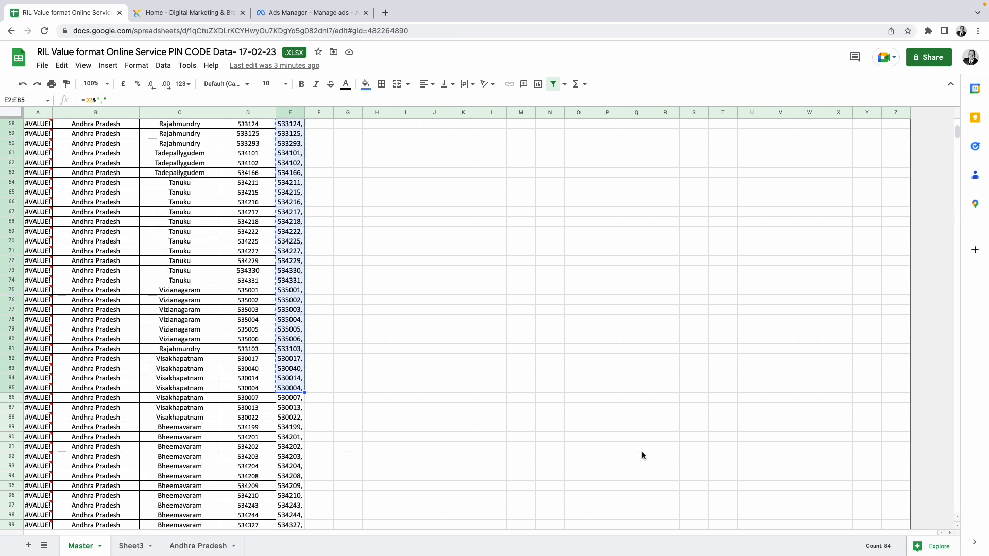
Return to Ads Manager, paste the copied pin codes into the bulk location list, and match the locations.
click(312, 12)
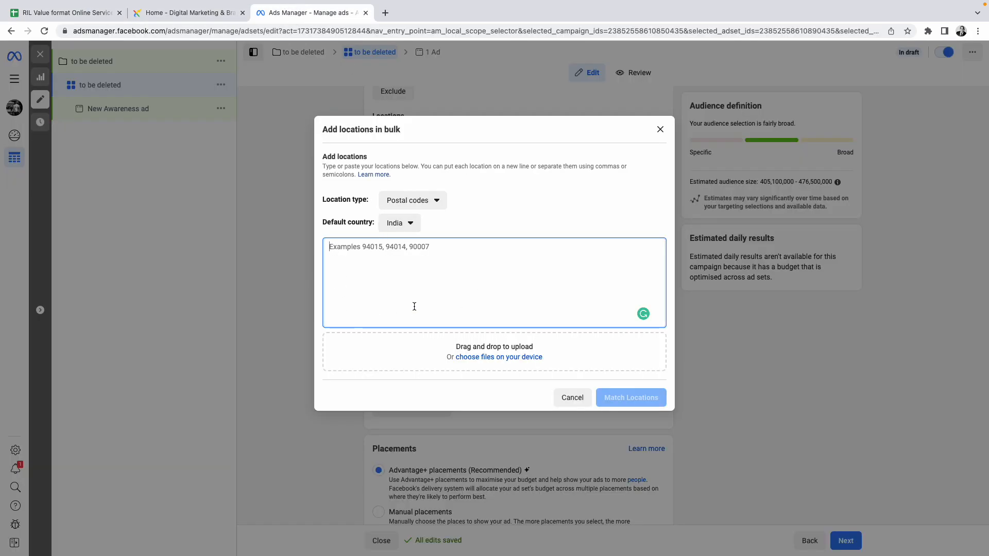
key(ctrl+v)
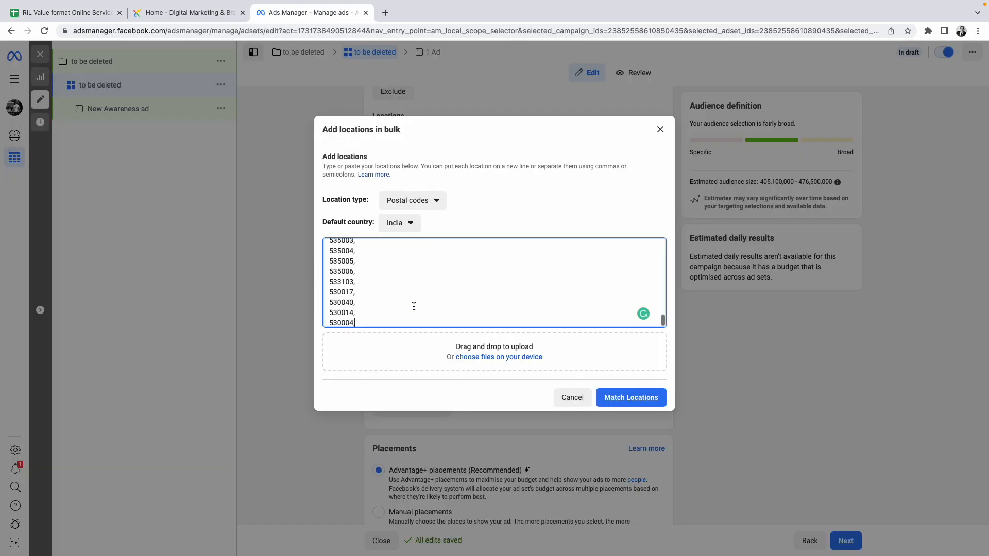
click(638, 398)
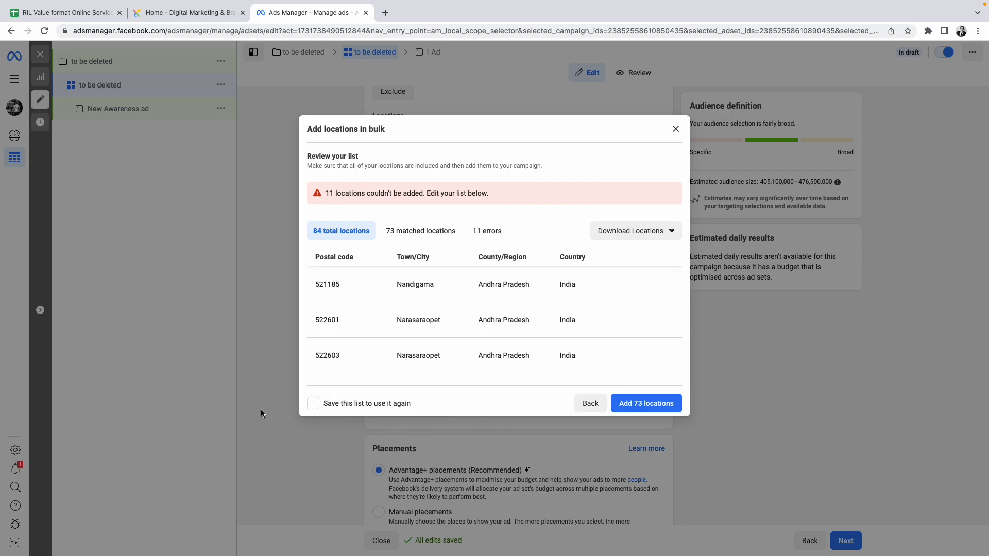
Add the matched locations to the audience and save them as a list named "Demo to be deleted or not to be used.".
click(314, 408)
click(659, 405)
click(446, 243)
text(Demo to be deleted or not to be us)
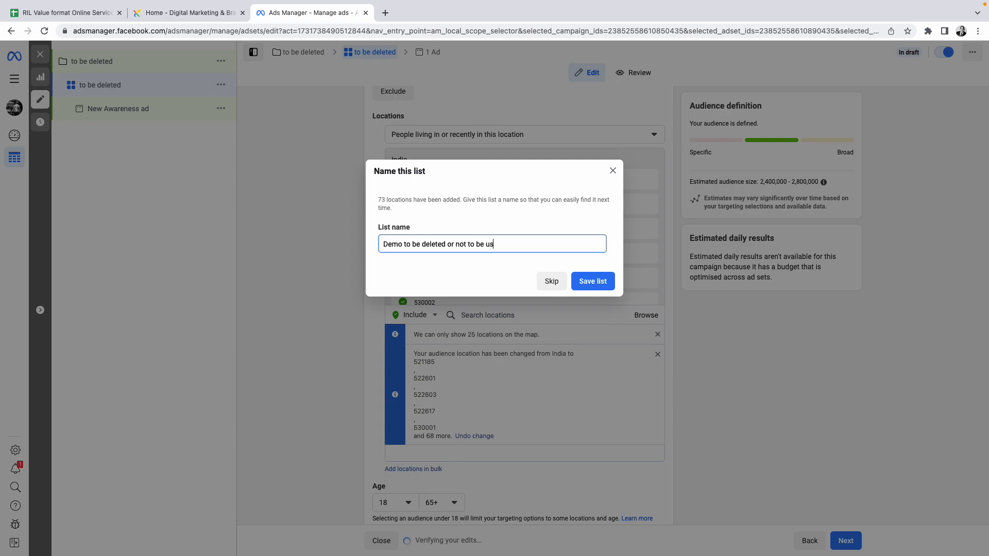
click(593, 281)
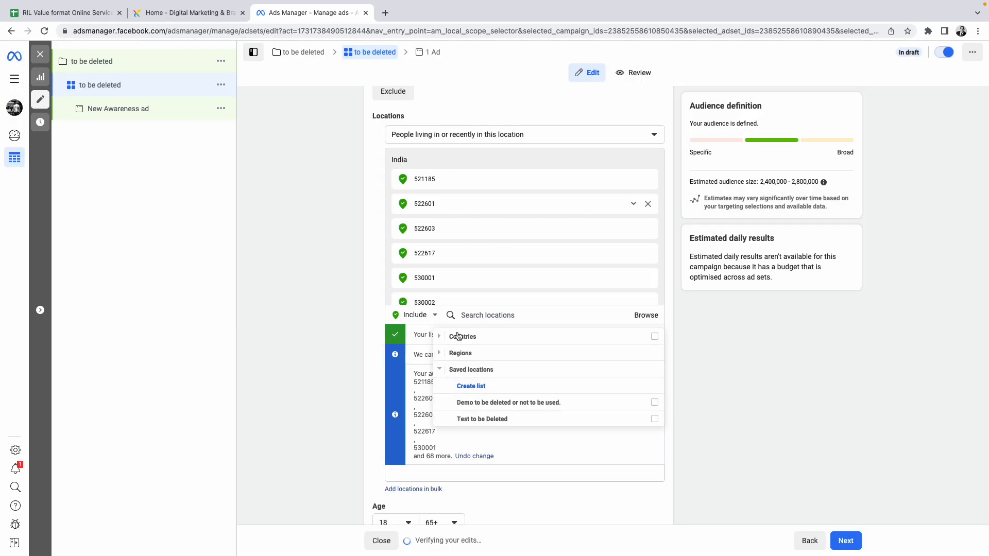
click(276, 319)
Look through the postal codes added under Locations and highlight the estimated audience size.
scroll(483, 239, down, 3)
scroll(482, 239, down, 10)
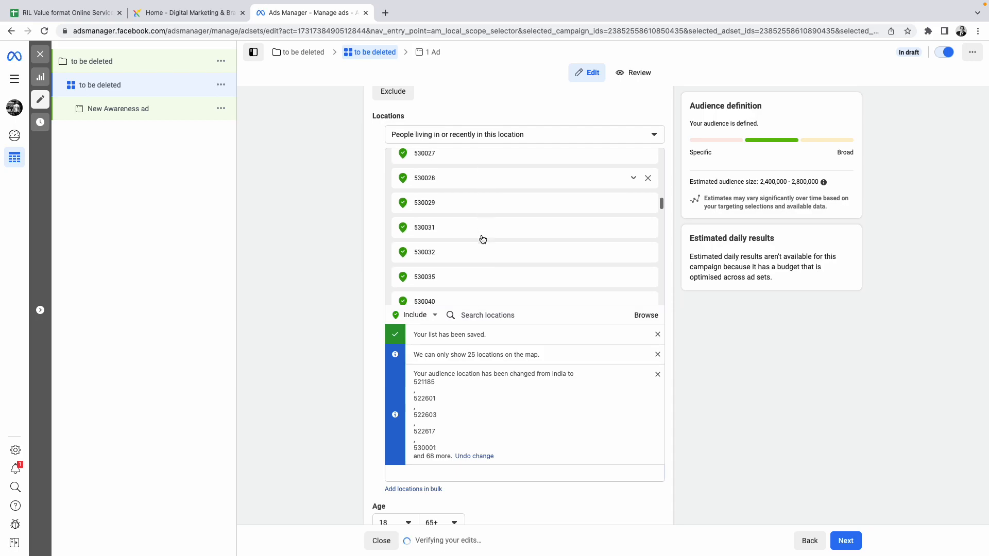
scroll(481, 234, up, 10)
scroll(481, 234, down, 5)
scroll(459, 164, down, 1)
scroll(458, 164, up, 10)
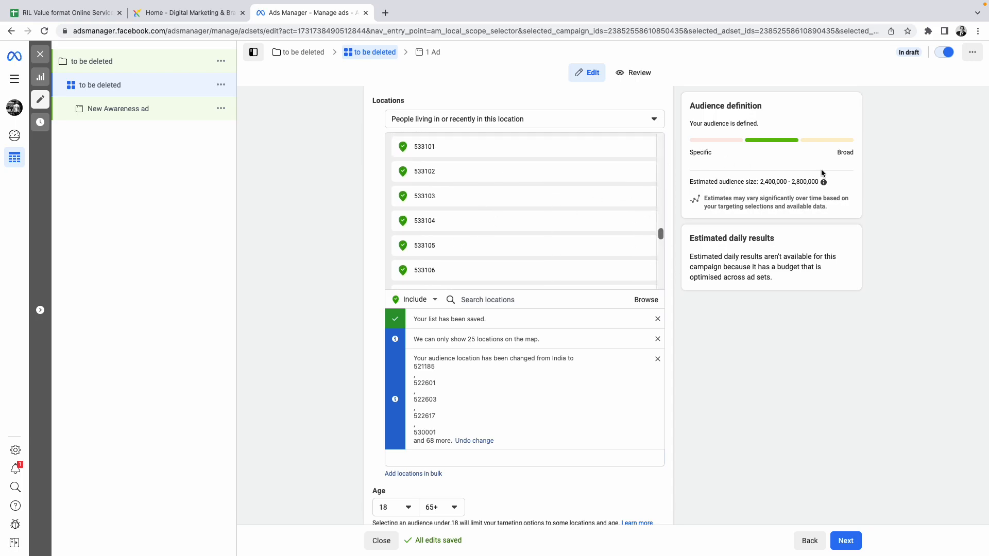
double_click(772, 182)
drag(805, 179, 821, 179)
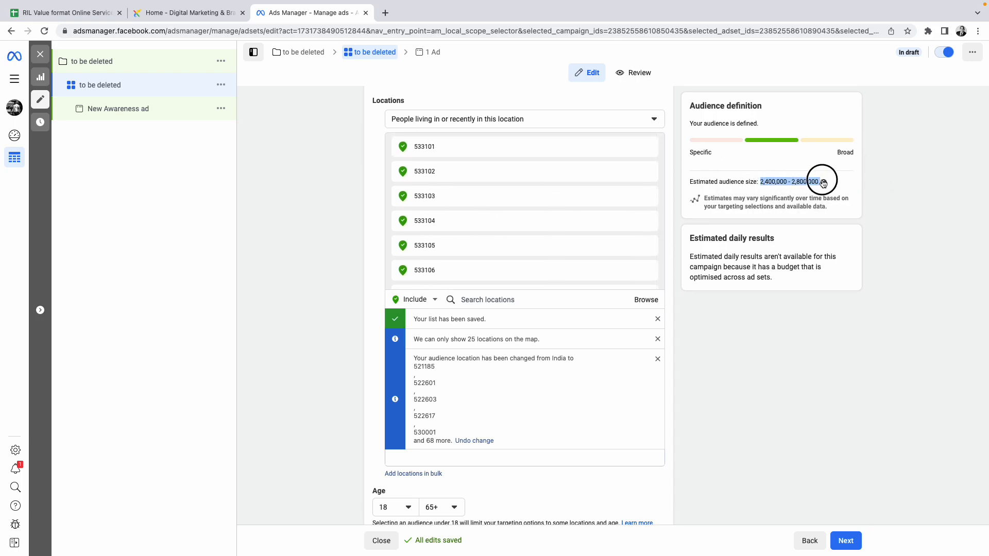
Set the ad set's audience age range to 21–36.
click(883, 361)
scroll(295, 437, down, 1)
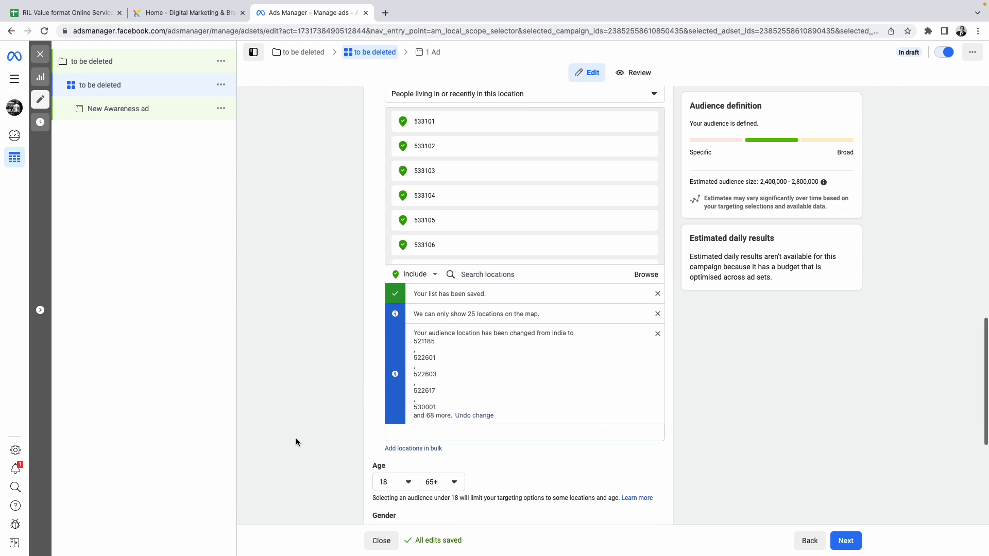
scroll(303, 406, down, 3)
click(390, 346)
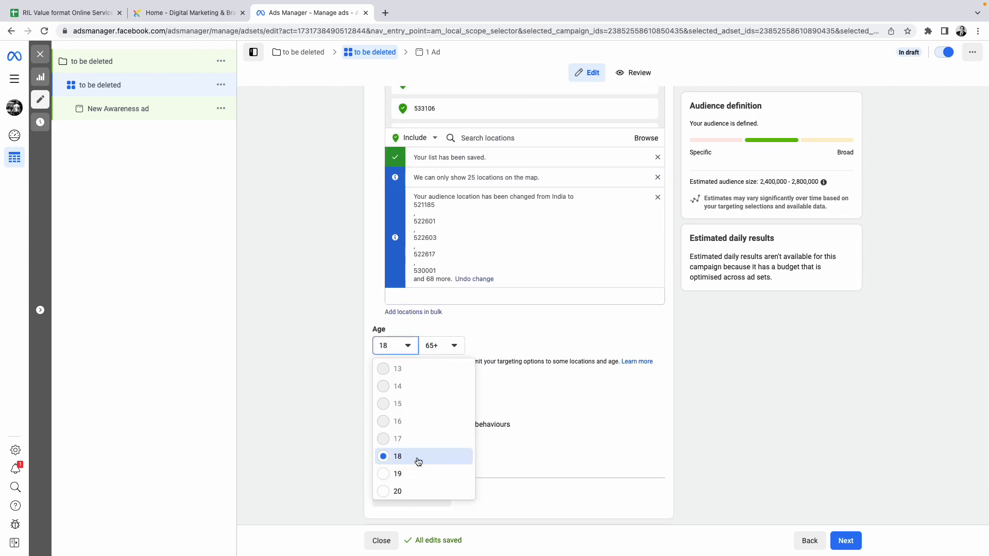
scroll(423, 437, down, 3)
click(446, 369)
click(452, 350)
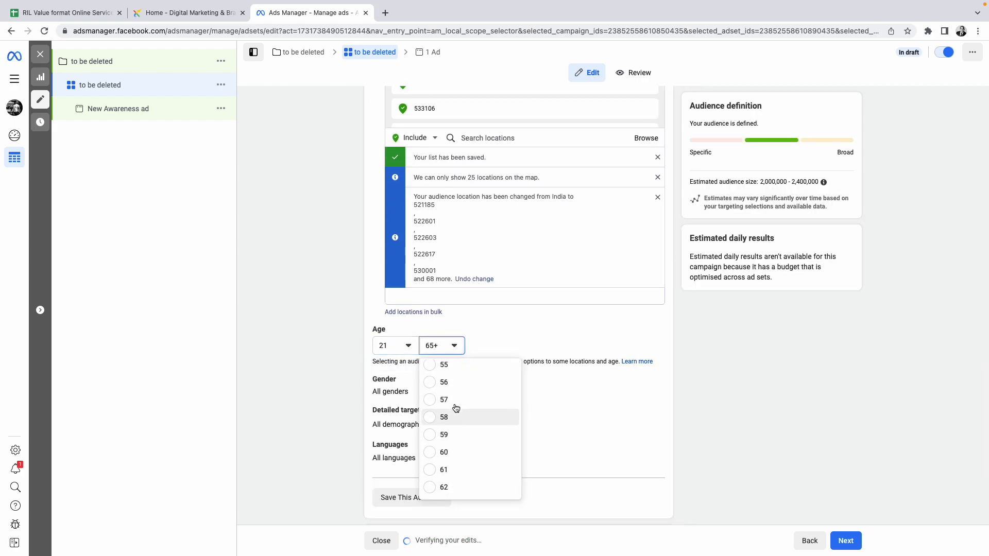
scroll(465, 424, up, 8)
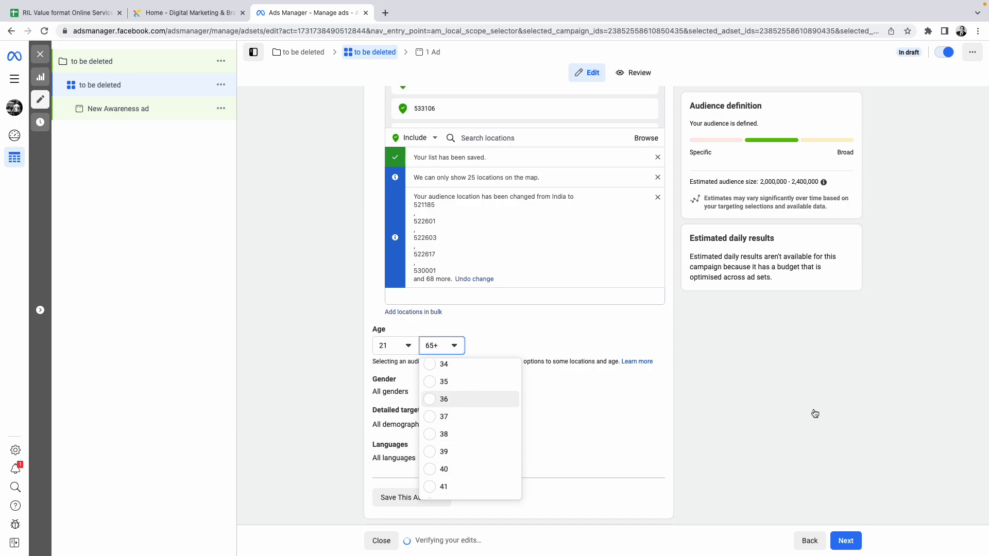
click(453, 399)
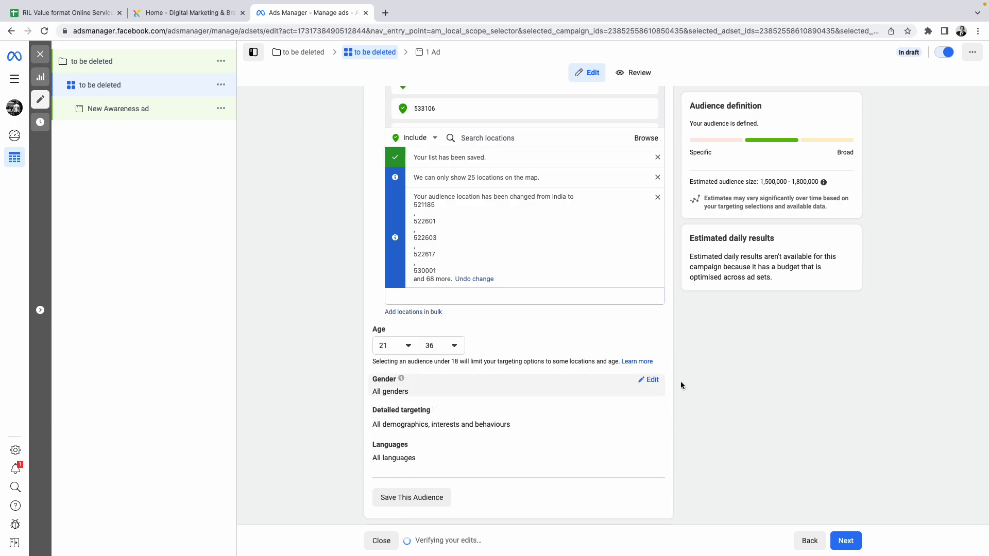
Open the gender and detailed targeting settings for editing and browse the Demographics, Interests and Behaviours categories.
click(652, 380)
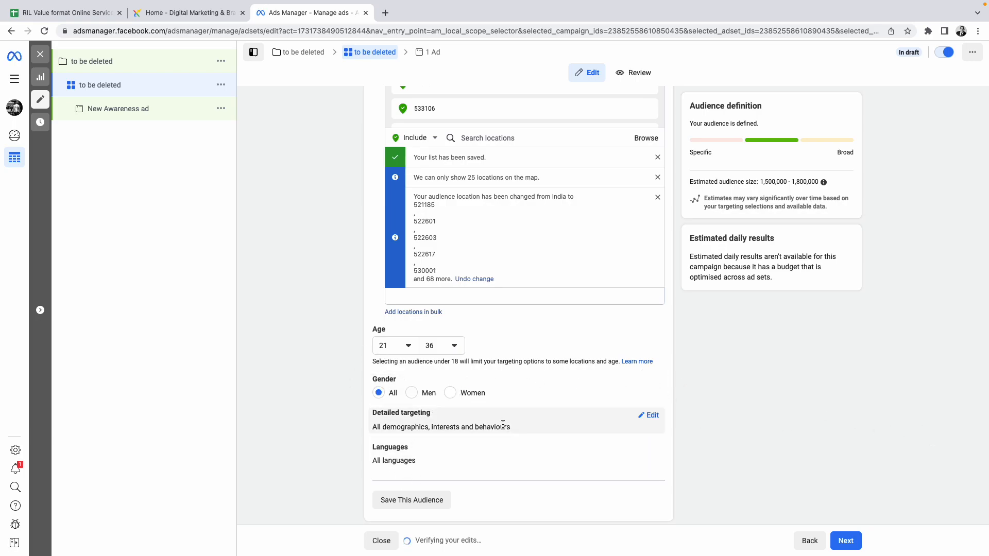
click(652, 415)
scroll(594, 317, down, 3)
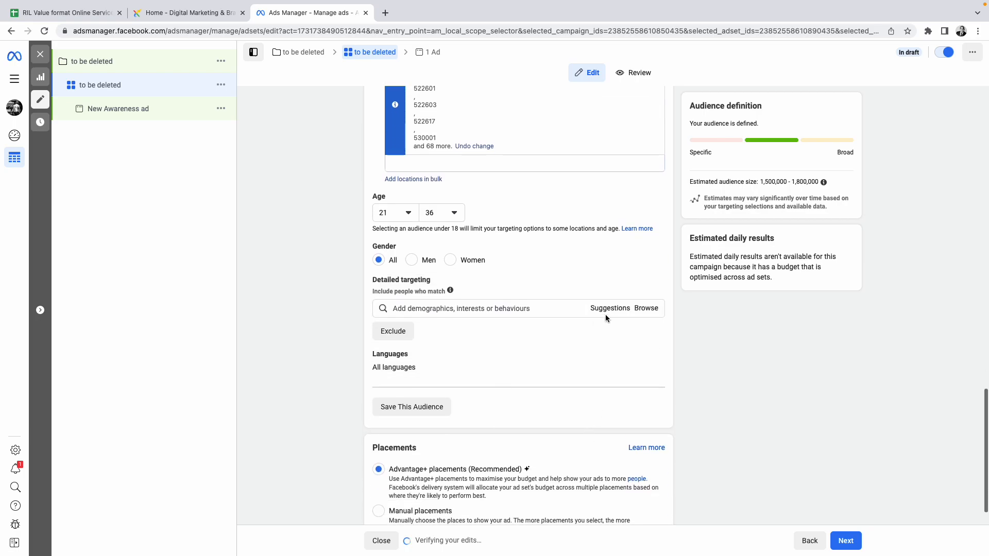
click(648, 309)
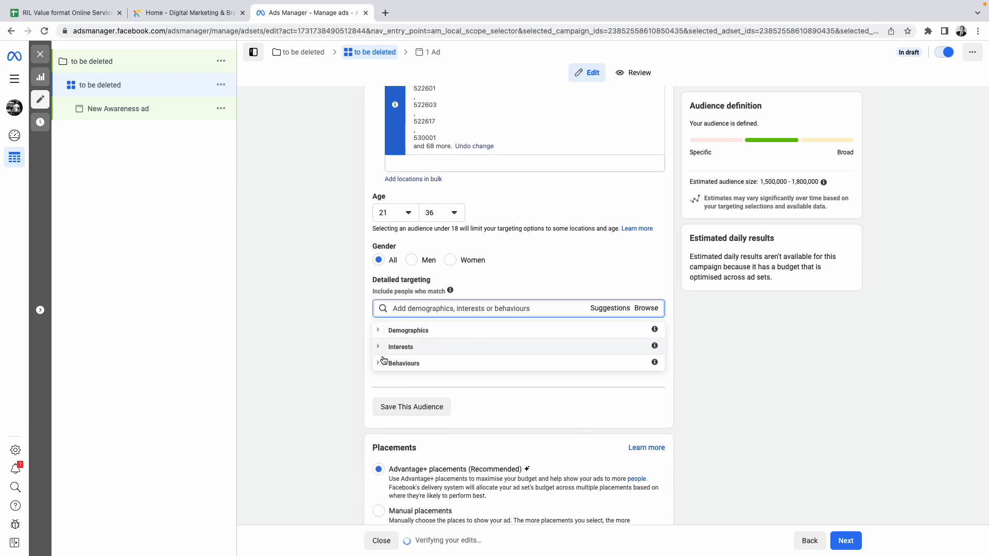
click(381, 366)
click(380, 336)
click(760, 389)
Switch the ad set to manual placements with Facebook and Instagram enabled and Audience Network off, and review the placement list.
scroll(759, 389, down, 1)
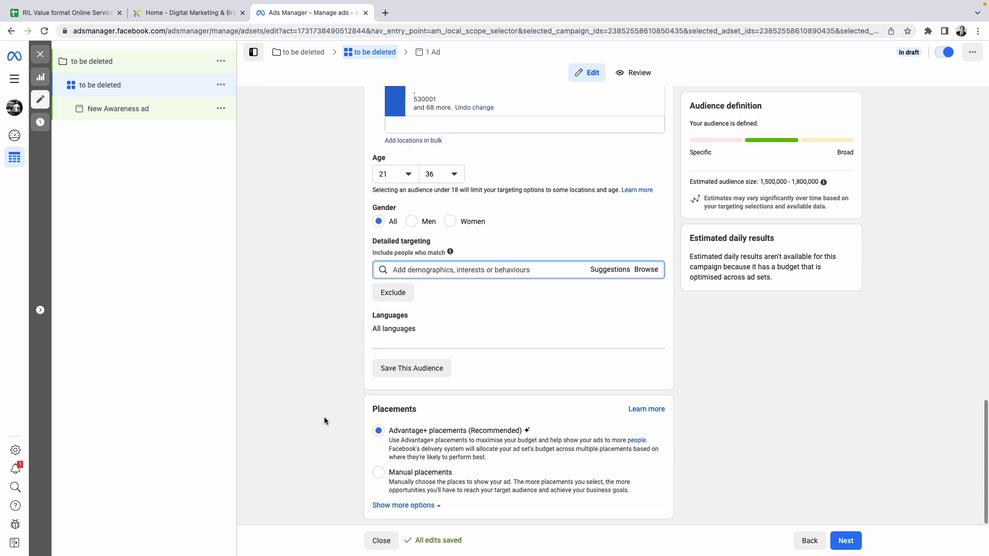
click(430, 487)
scroll(639, 486, down, 4)
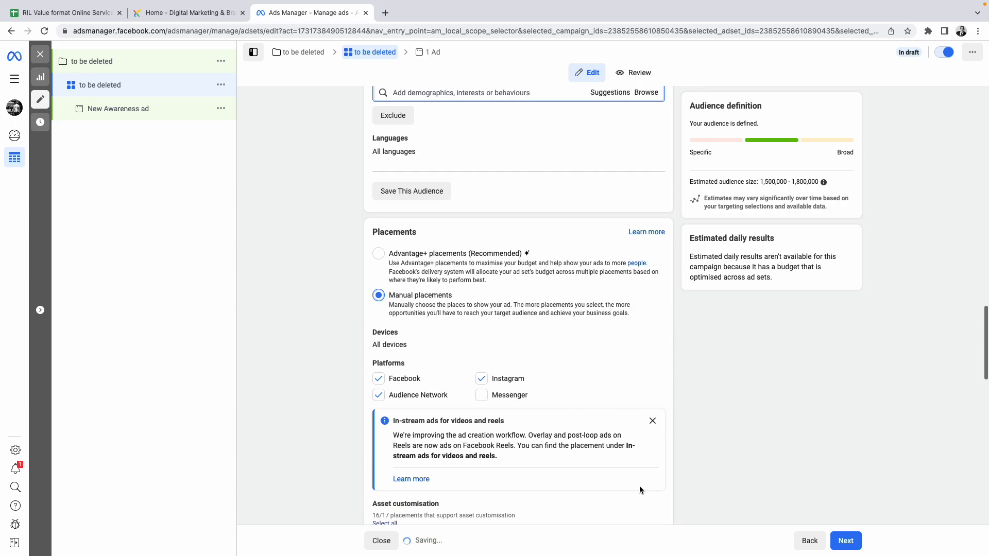
scroll(536, 385, down, 2)
click(379, 268)
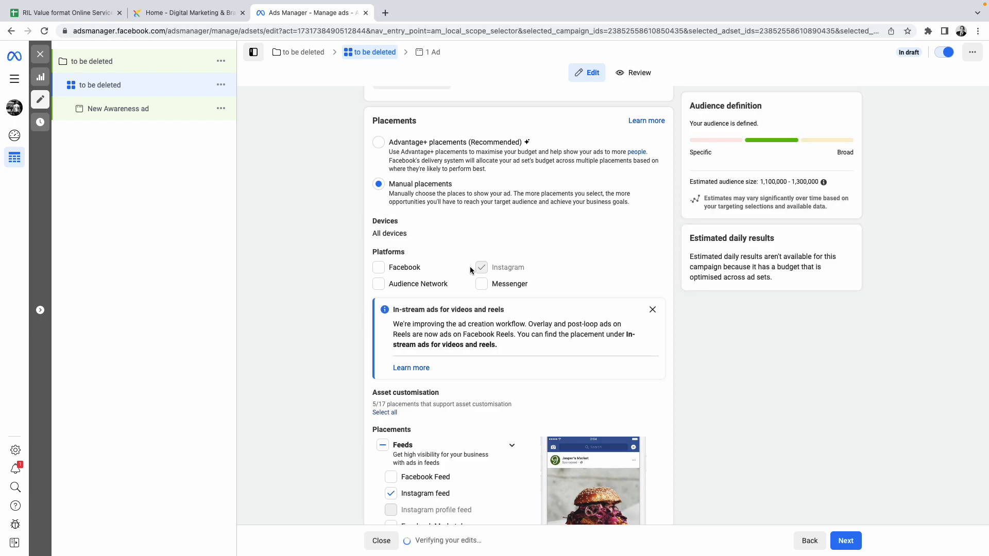
click(378, 267)
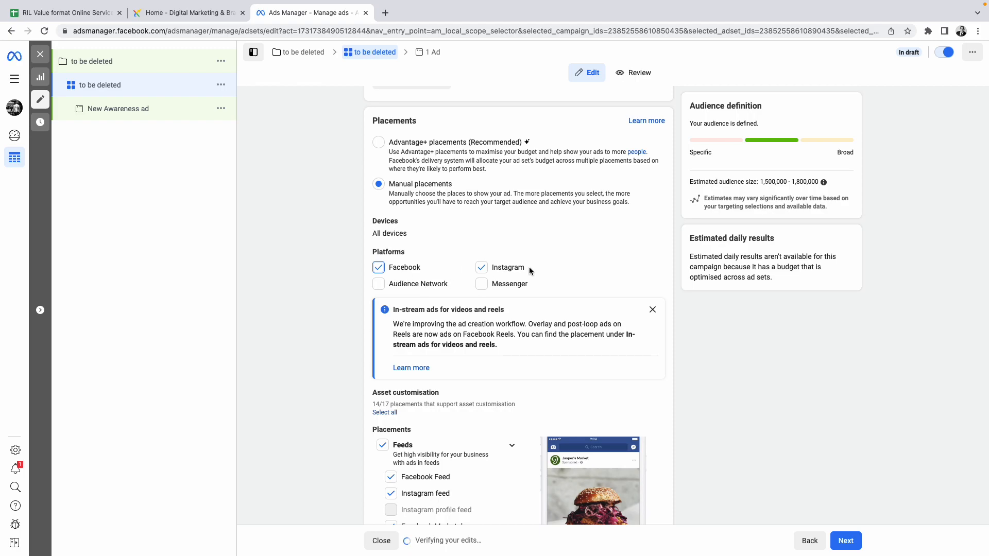
scroll(574, 260, down, 3)
scroll(472, 354, down, 2)
scroll(405, 391, down, 2)
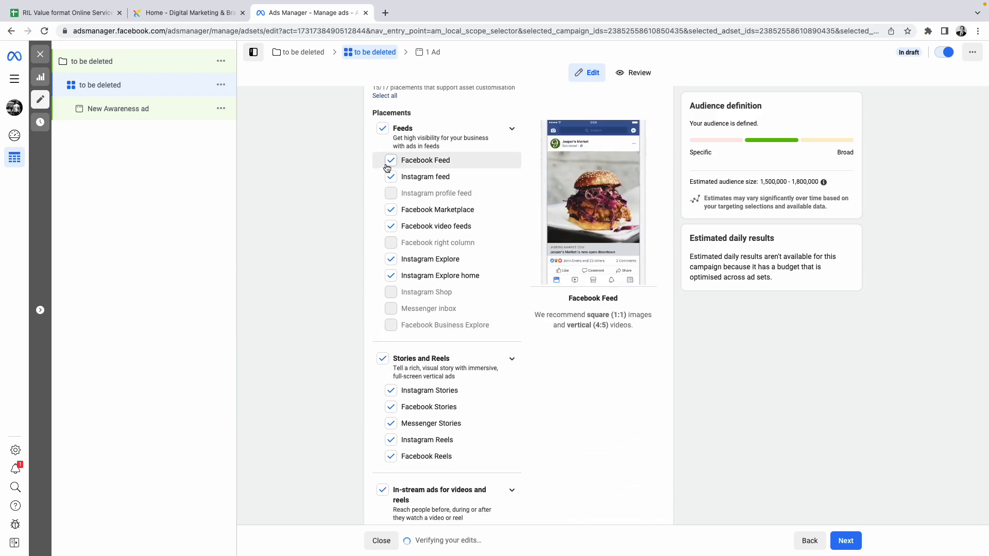
scroll(435, 353, down, 2)
scroll(436, 352, down, 3)
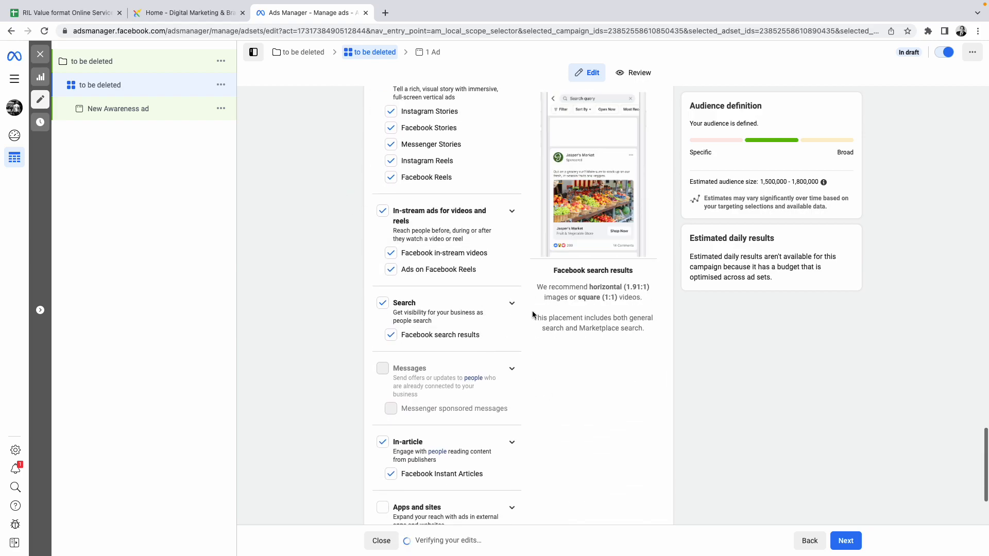
click(115, 111)
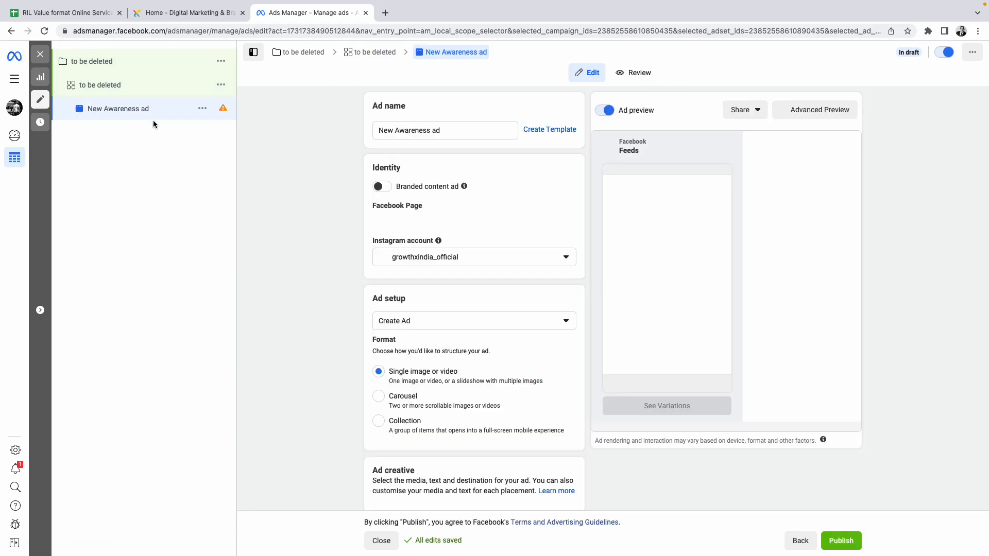
triple_click(449, 135)
key(super+v)
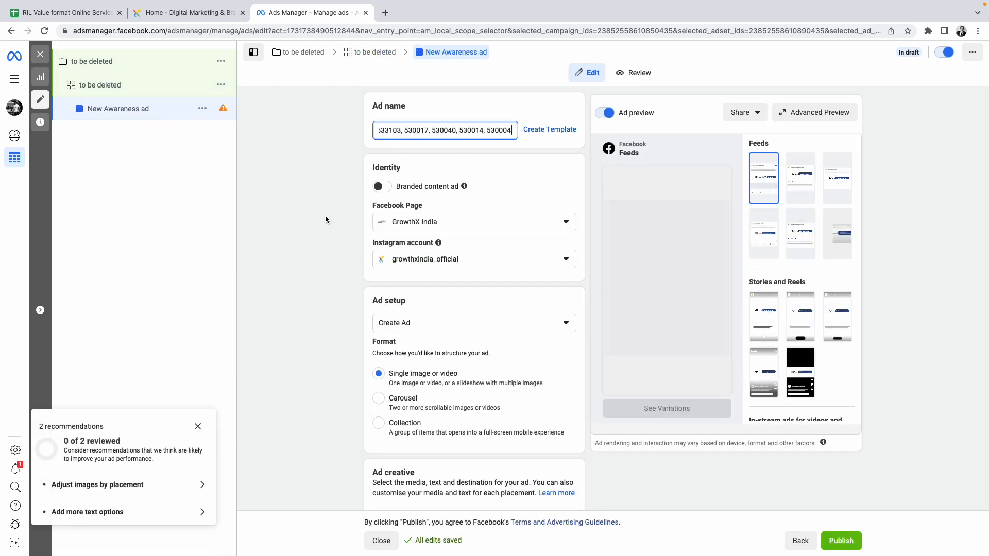
key(super+z)
Copy the ad set's name and use it to rename the ad as "to be deleted".
click(109, 85)
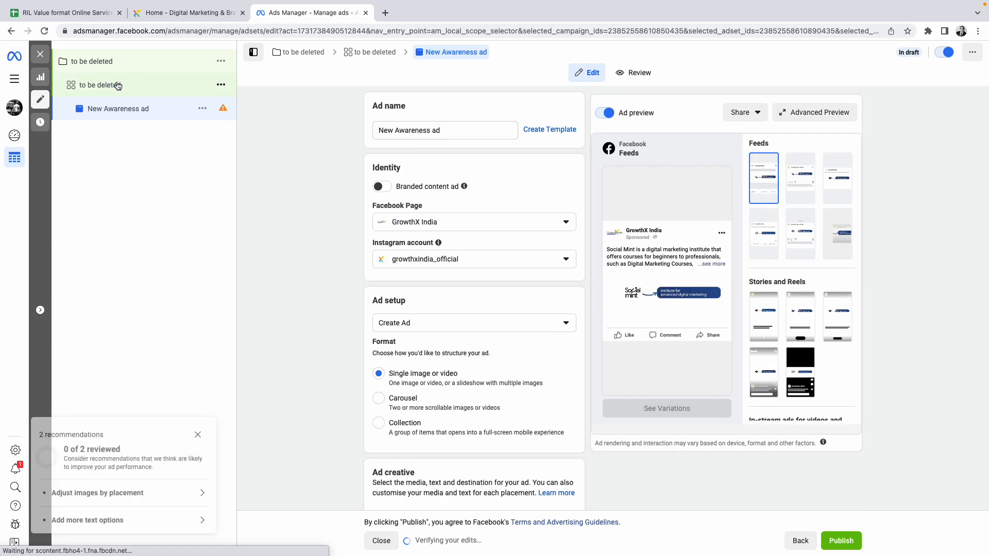
triple_click(435, 129)
key(super+c)
click(89, 108)
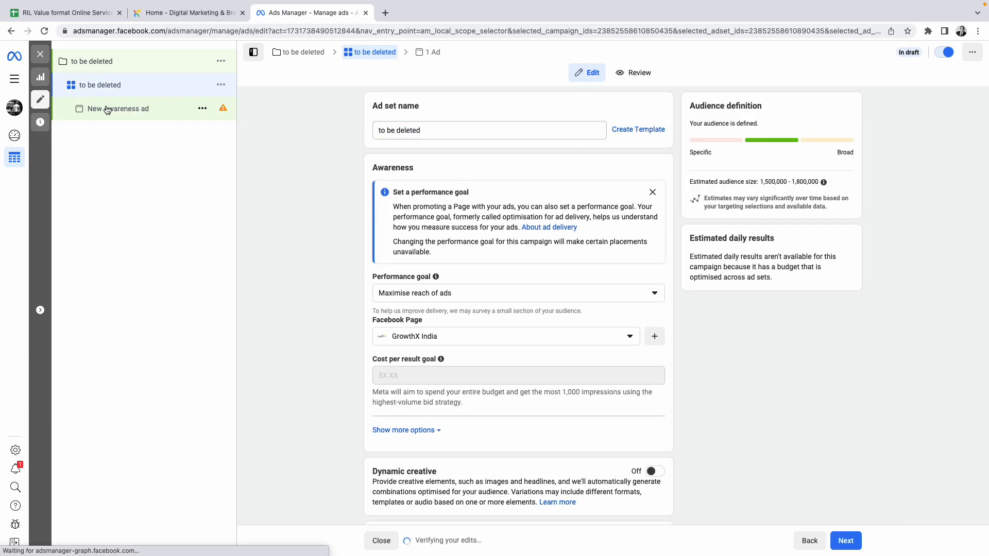
triple_click(428, 132)
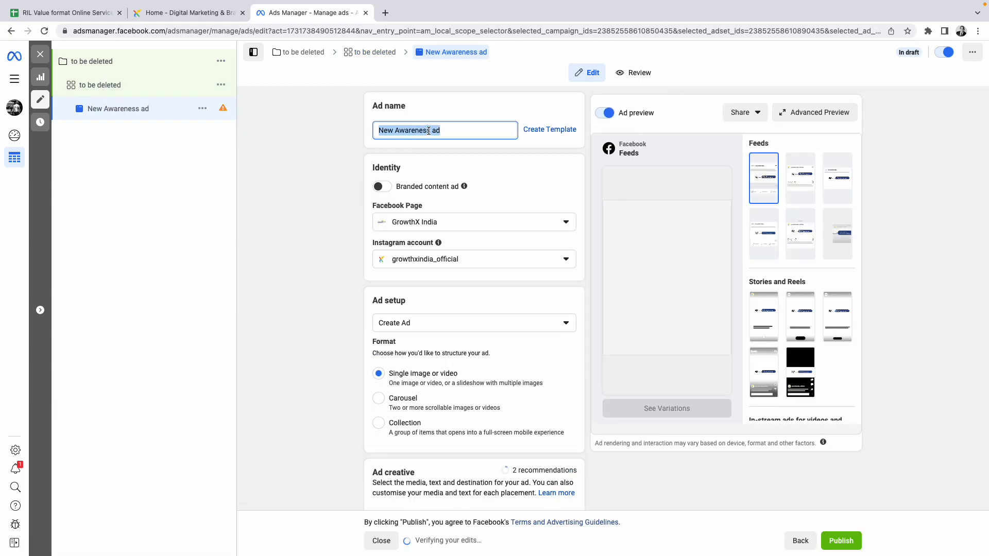
key(super+v)
click(338, 178)
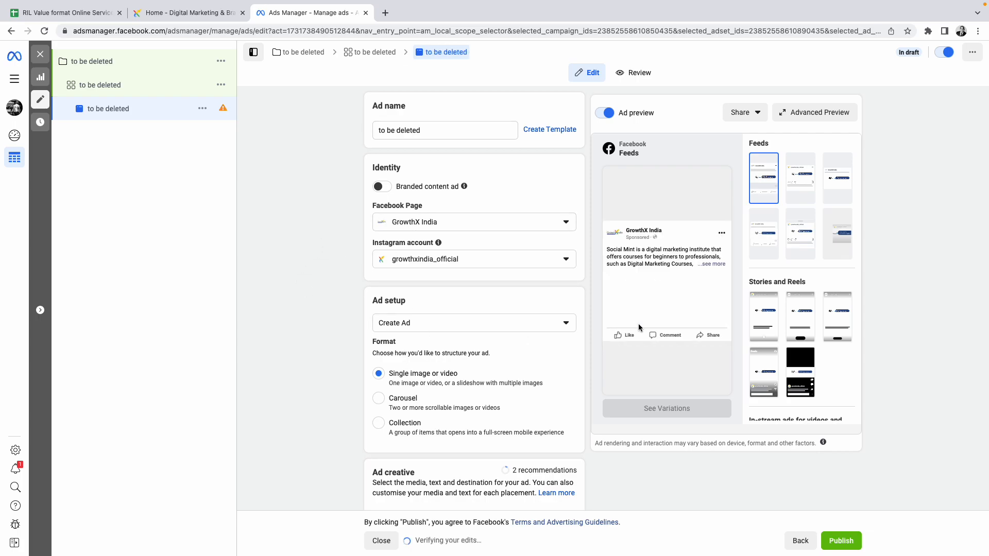
Remove all existing media from the ad creative and select the 720 × 1280 WhatsApp image as the new media.
scroll(605, 292, down, 4)
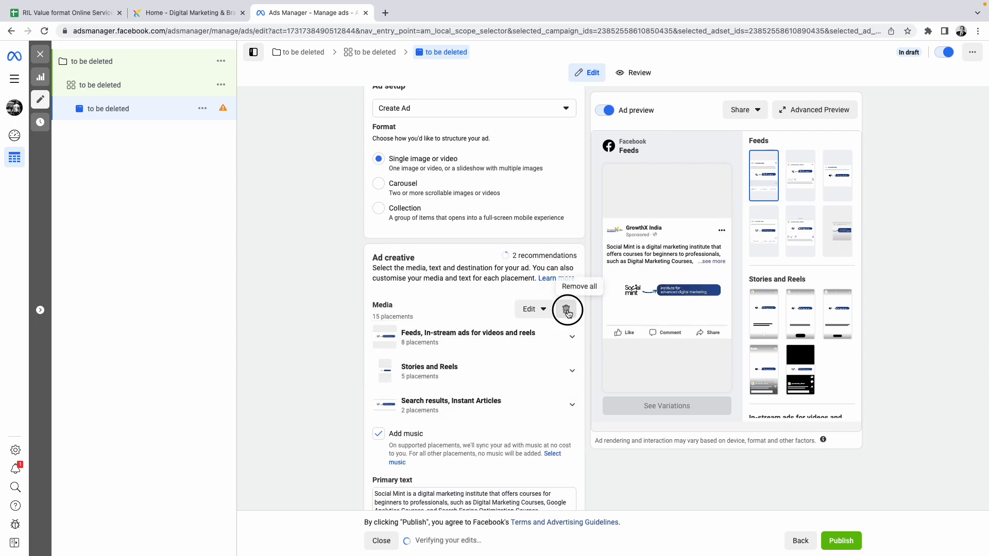
click(566, 311)
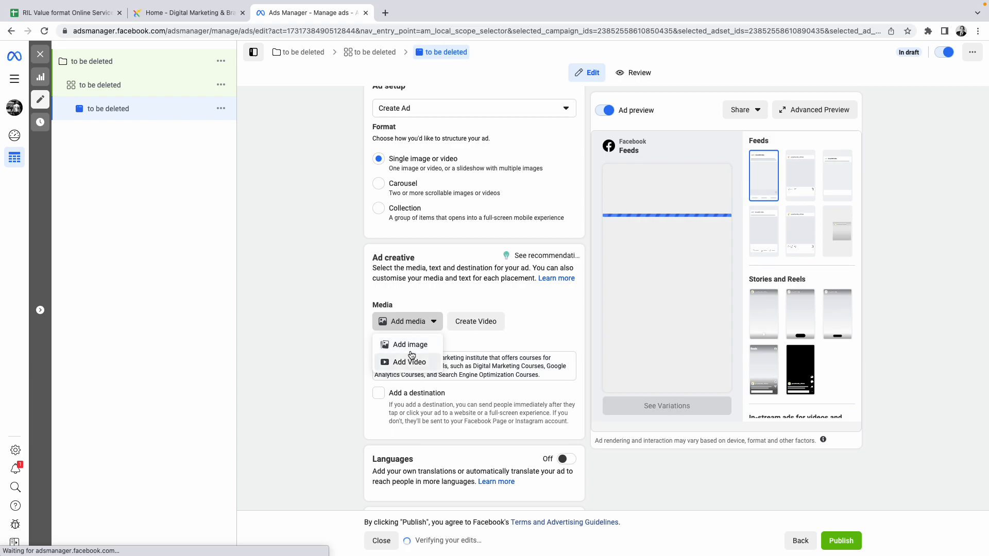
click(406, 349)
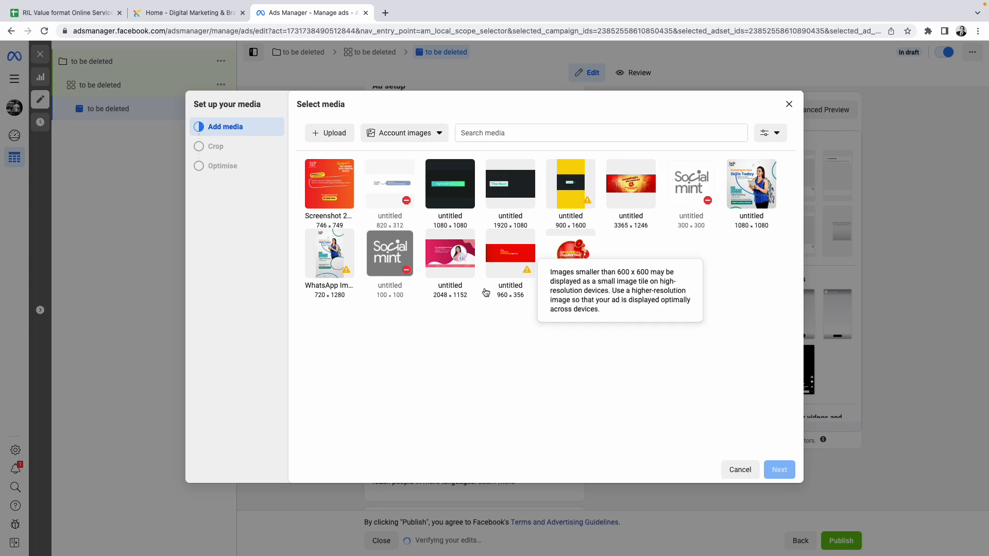
click(316, 266)
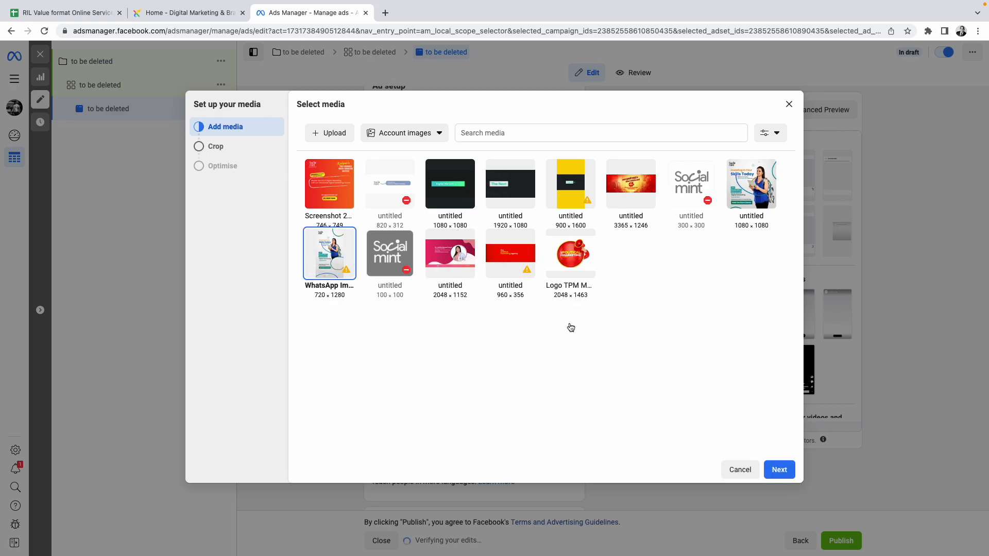
click(779, 470)
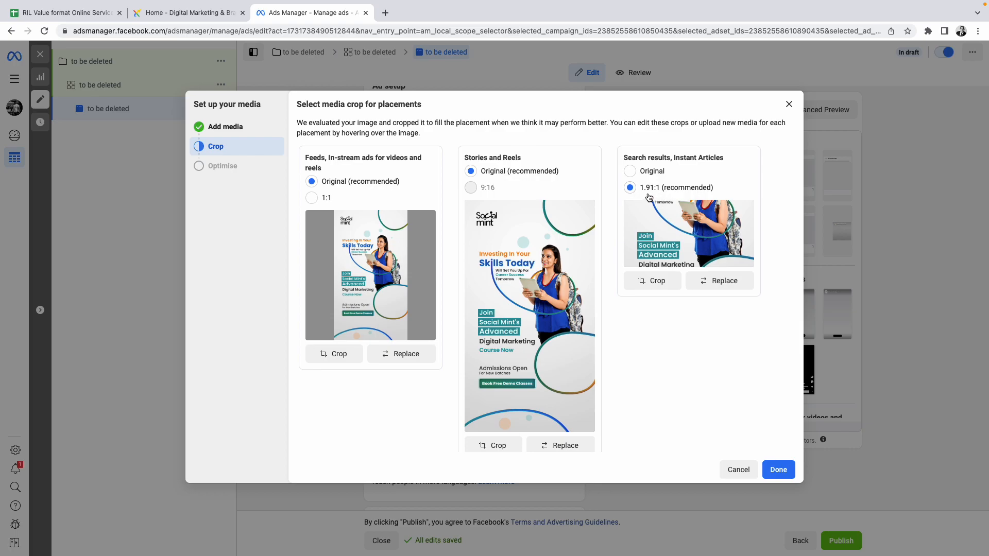
Reposition the 1.91:1 Search results crop onto the headline and woman, and replace the Feeds media with the 1080 × 1080 "Skills Today" image.
drag(680, 218, 689, 281)
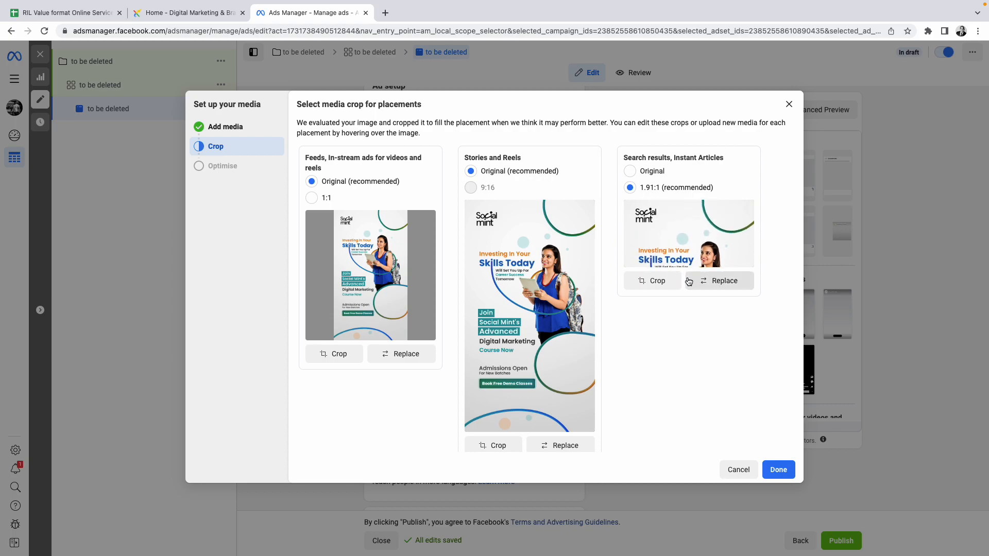
drag(724, 249, 735, 223)
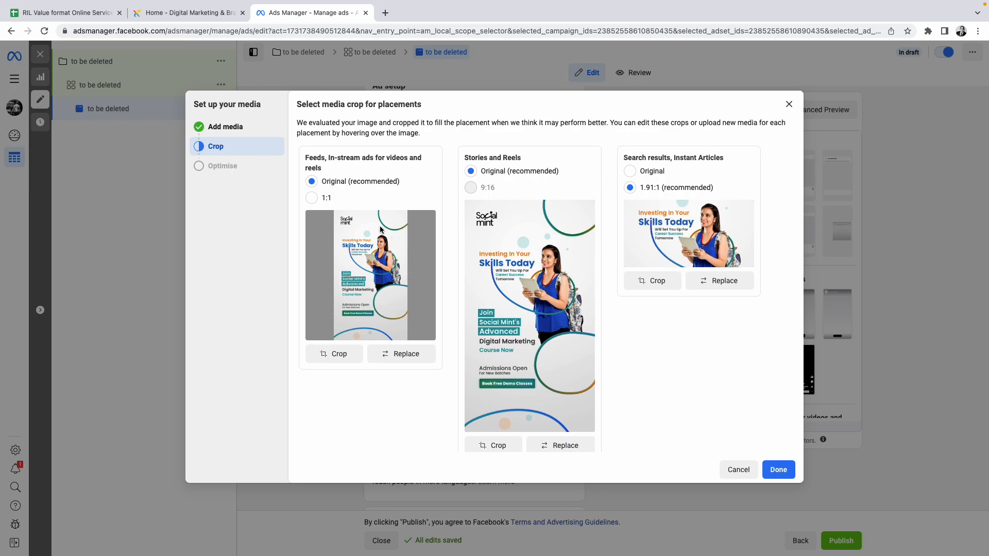
click(414, 354)
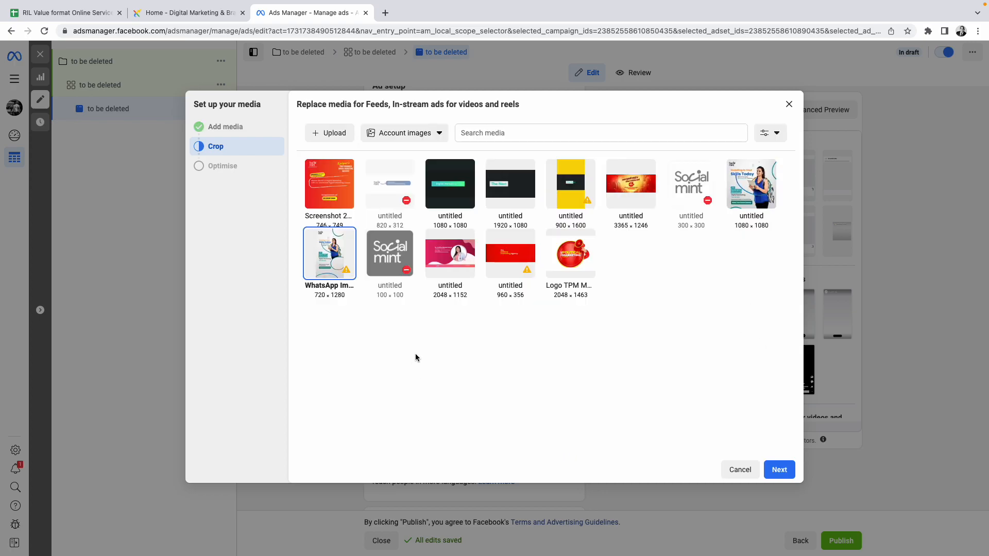
click(772, 196)
click(780, 469)
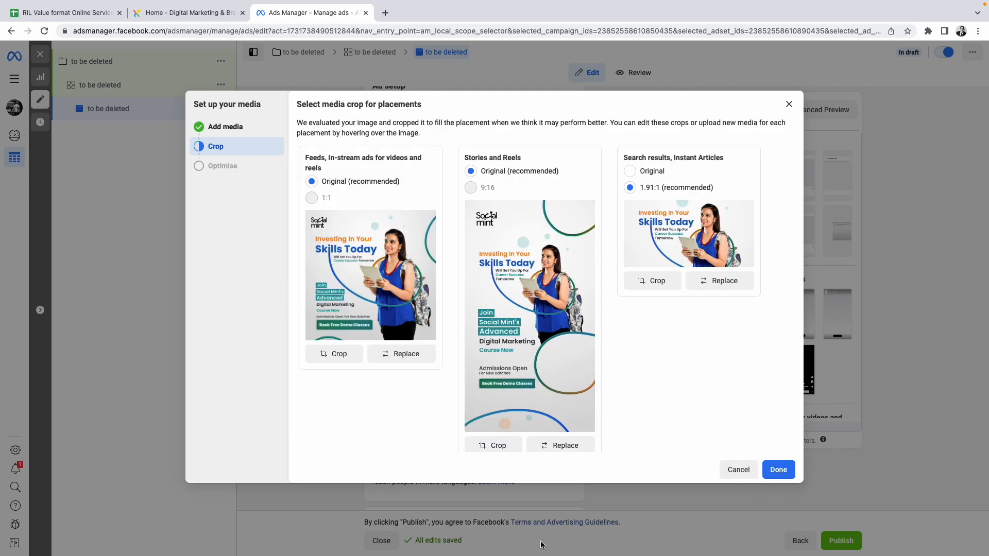
click(778, 470)
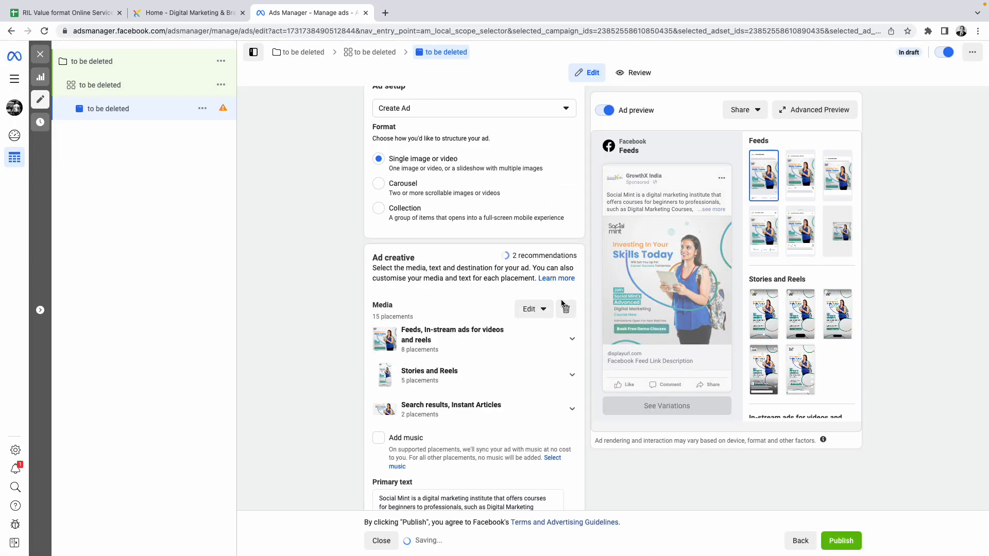
Preview the ad in the Ads on Facebook Reels and In-stream for videos placements, and return to the ad set.
scroll(804, 257, down, 3)
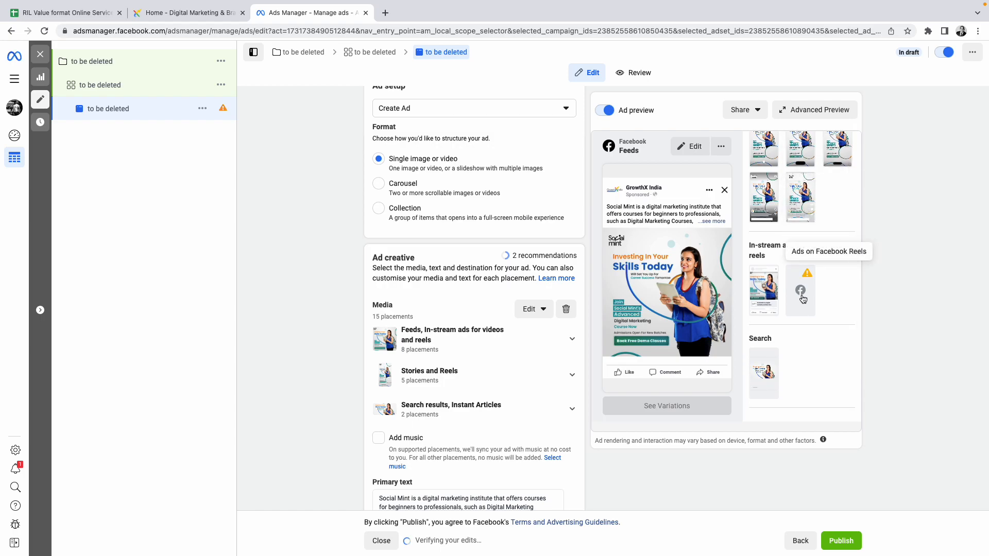
click(803, 300)
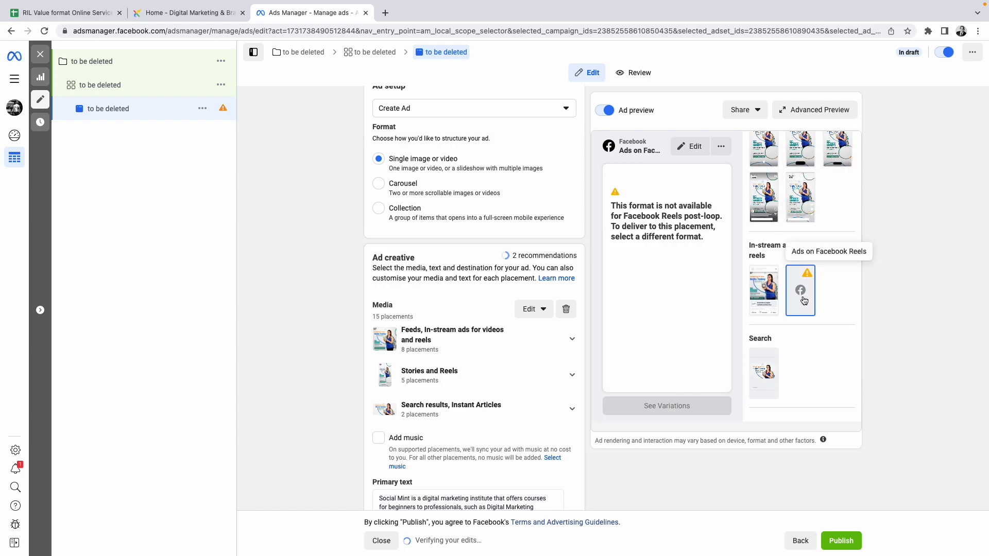
click(762, 302)
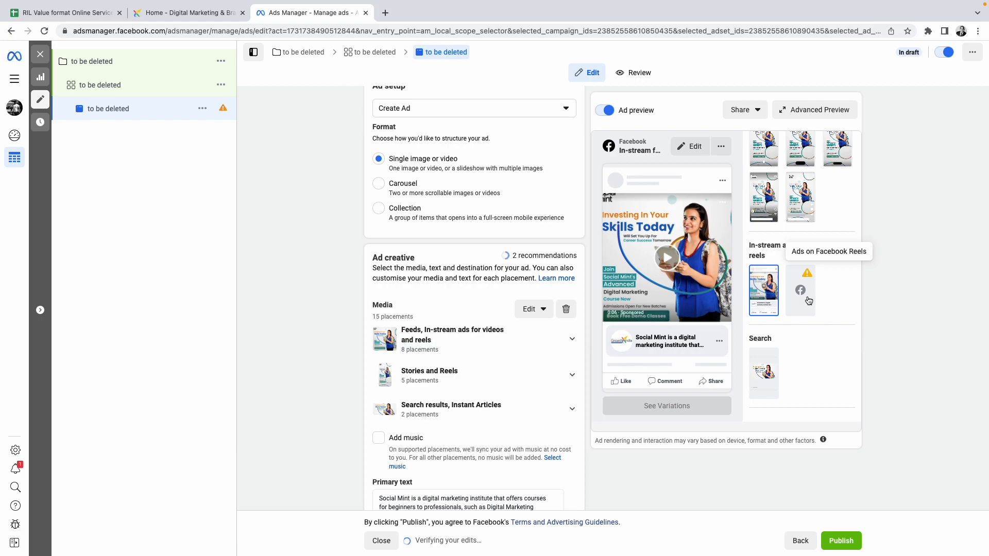
scroll(808, 300, down, 2)
scroll(922, 249, down, 4)
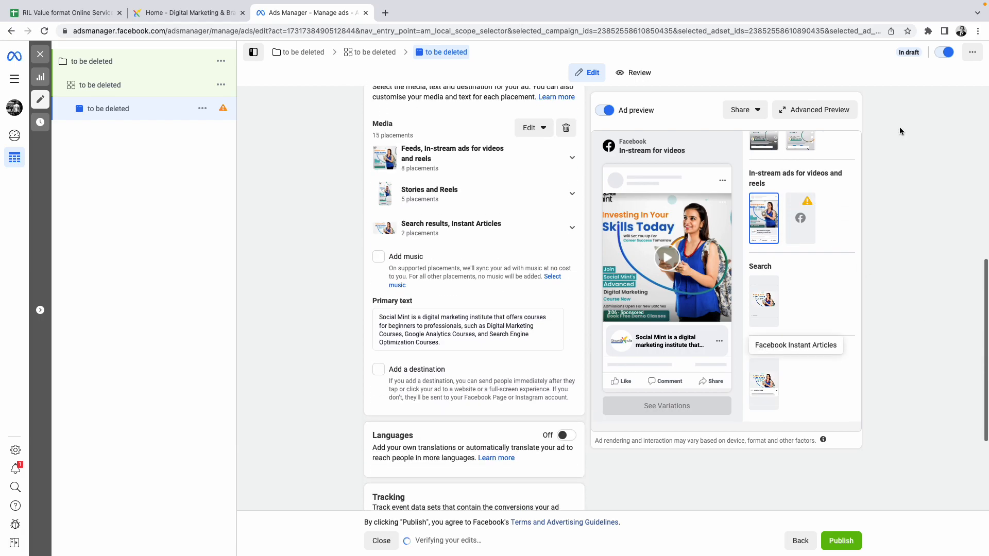
click(134, 86)
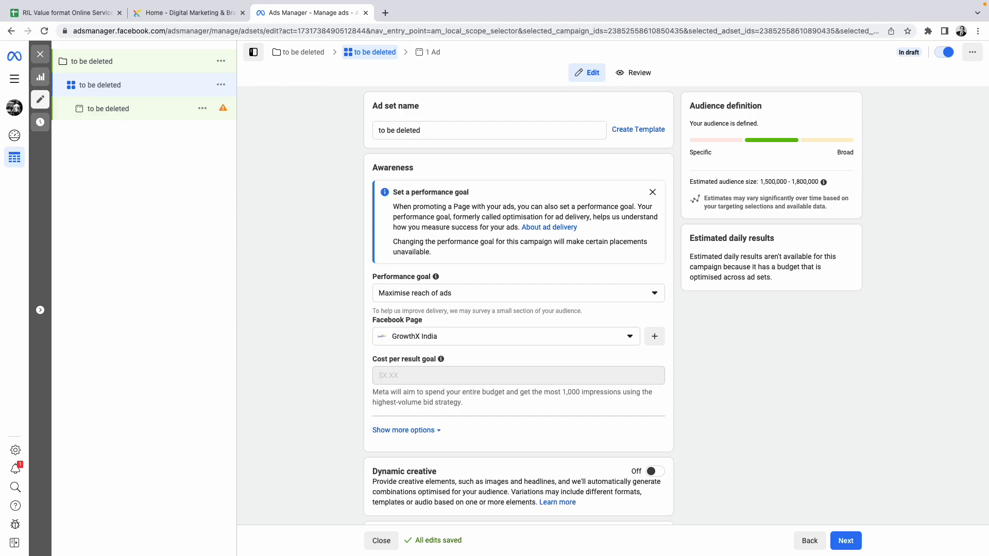
Switch to the pin code spreadsheet and inspect the comma-appending formula in cell F2 and the resulting codes in column E.
click(56, 13)
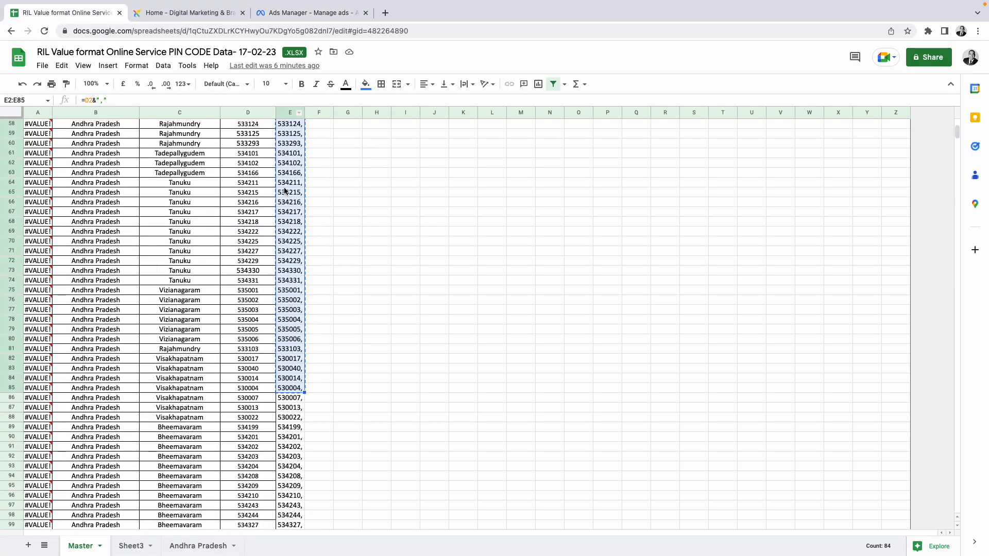
scroll(285, 191, up, 10)
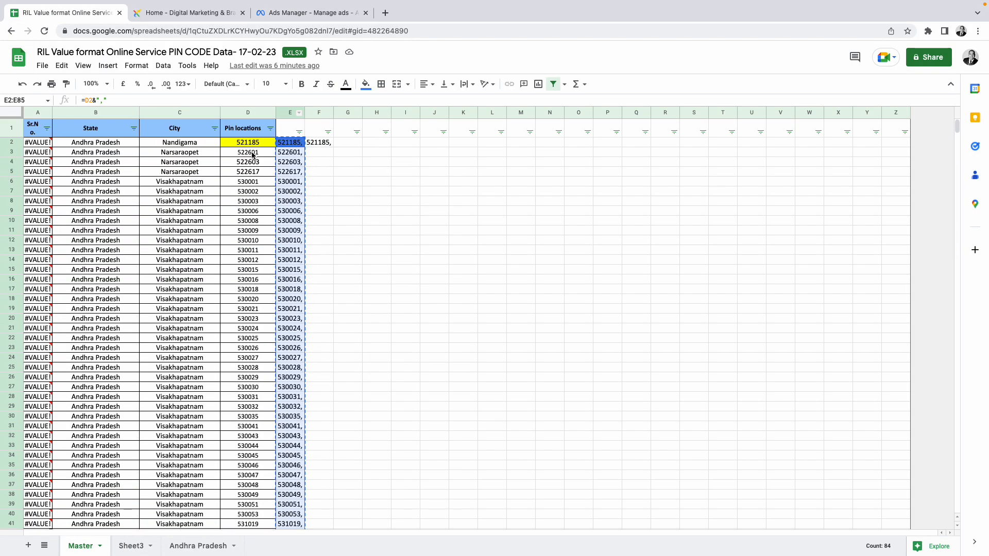
click(420, 198)
click(319, 143)
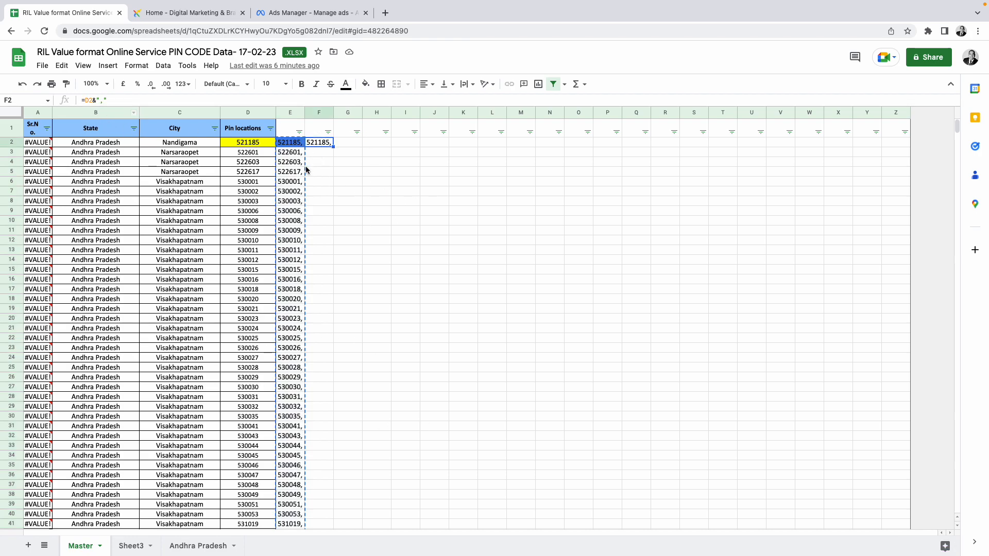
click(82, 100)
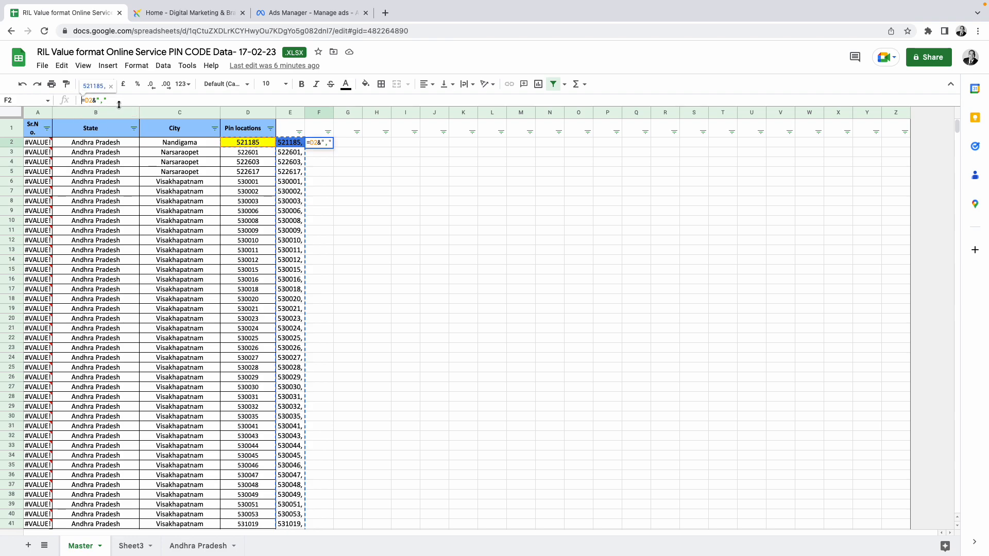
key(super+a)
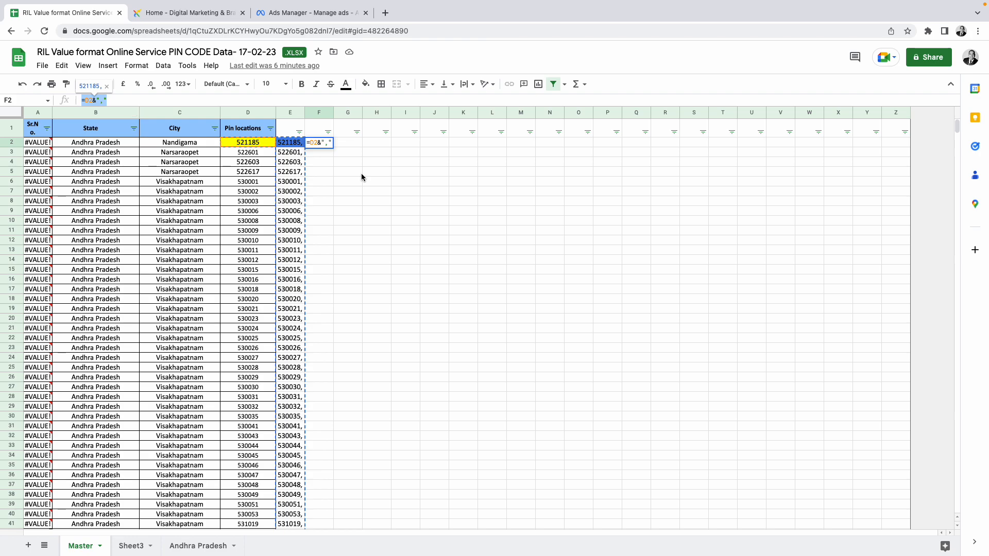
click(327, 159)
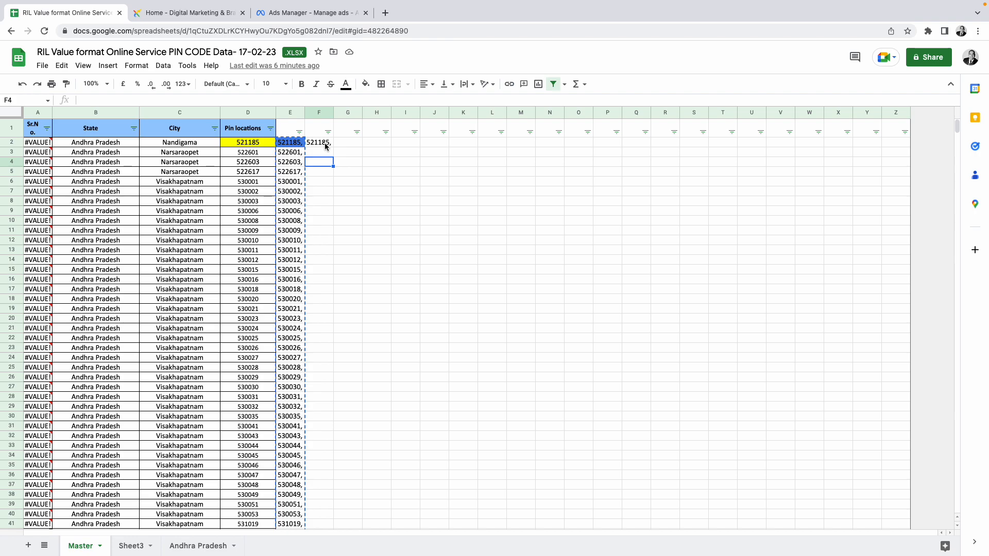
drag(302, 145, 294, 309)
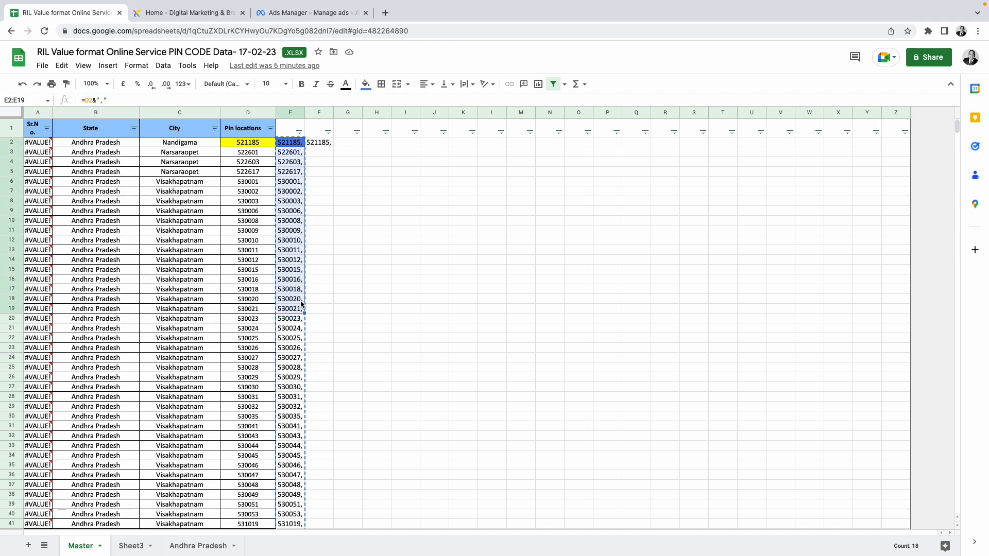
click(443, 271)
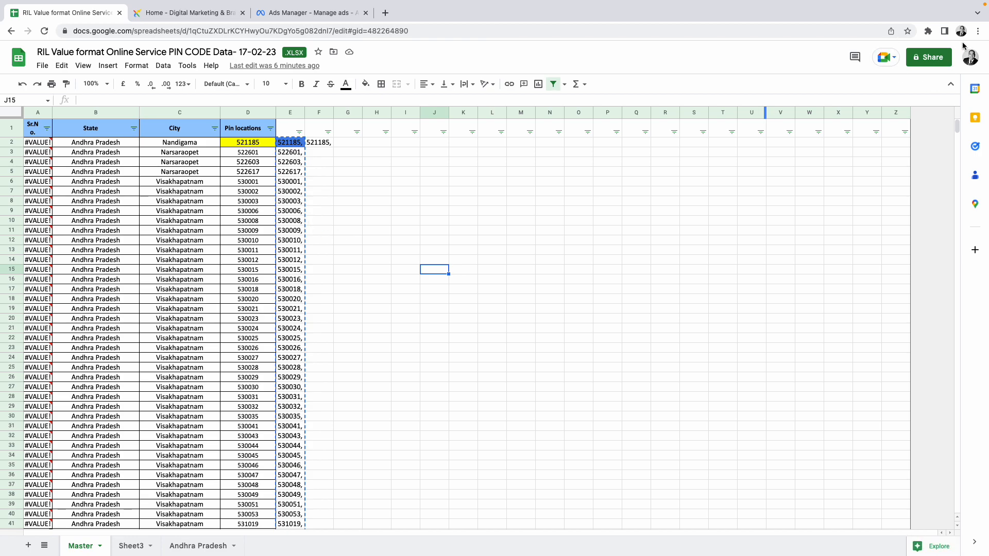
Enlarge the browser zoom on the spreadsheet and examine the comma-appending formula in cell E3.
click(978, 31)
click(947, 143)
click(946, 143)
click(946, 143)
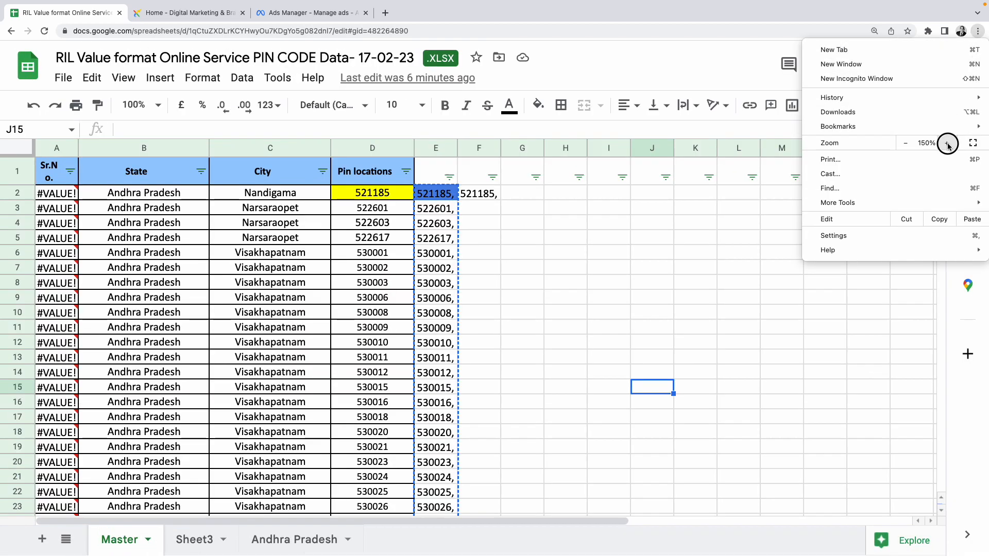
click(947, 143)
click(947, 142)
click(707, 333)
click(602, 267)
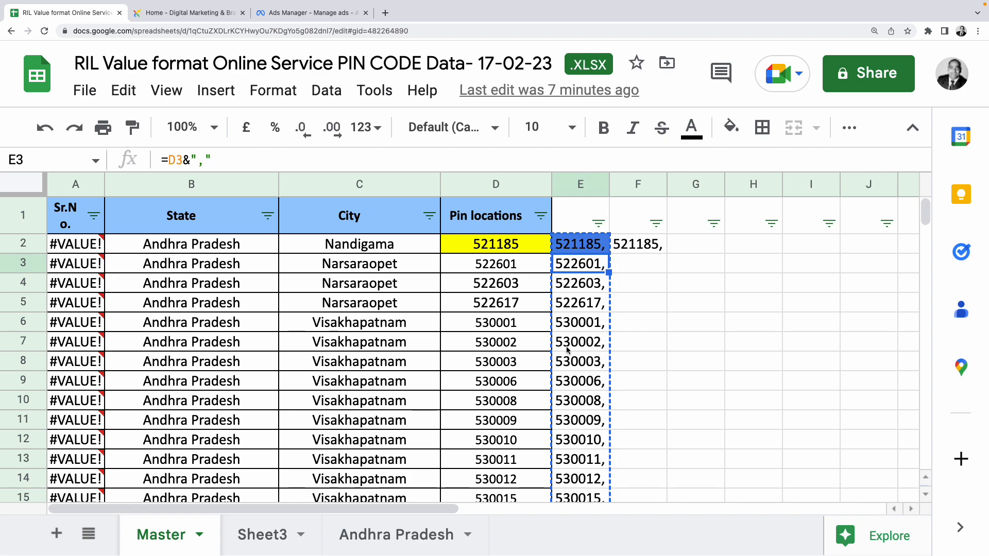
click(648, 317)
Return to Ads Manager's campaign settings and review the special ad categories, ticking and unticking Employment.
click(314, 13)
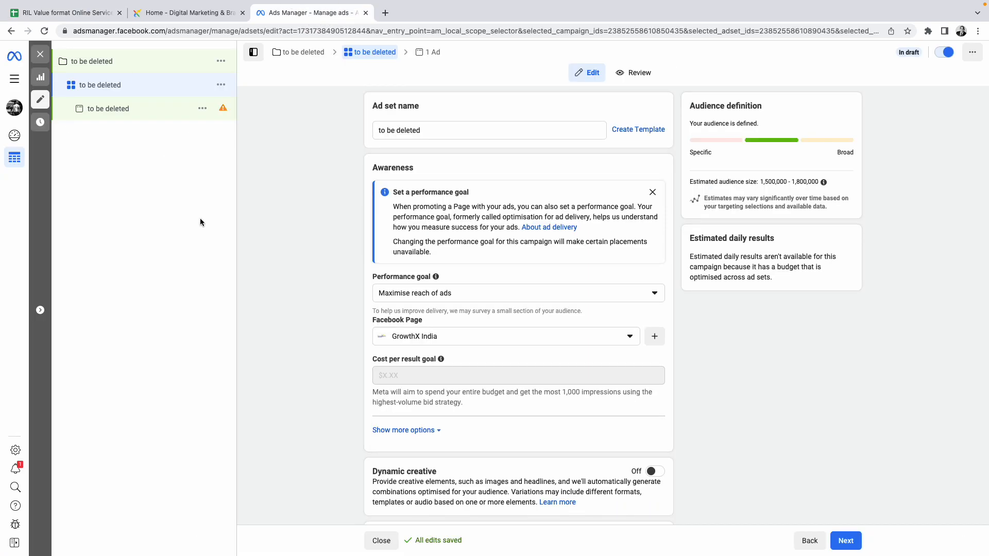
click(144, 61)
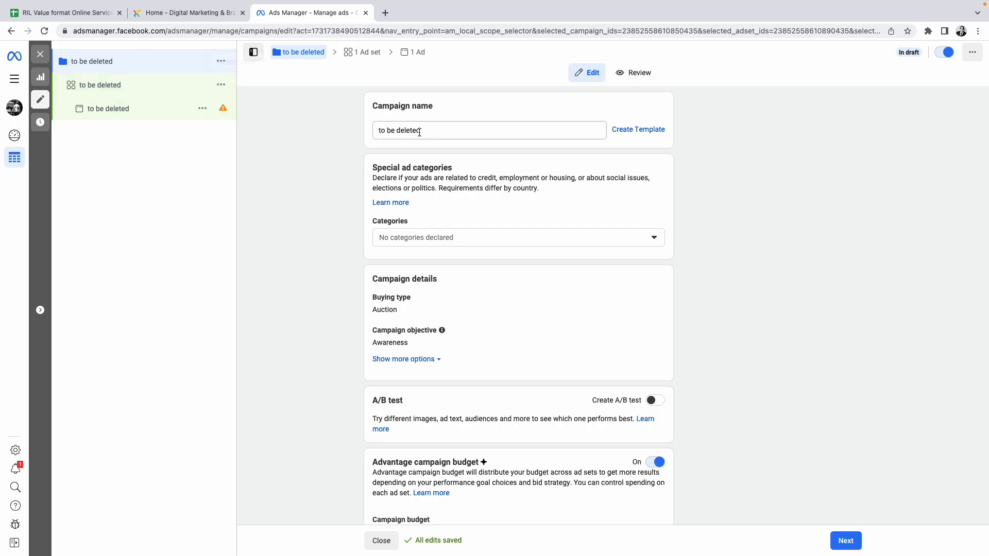
scroll(441, 296, down, 2)
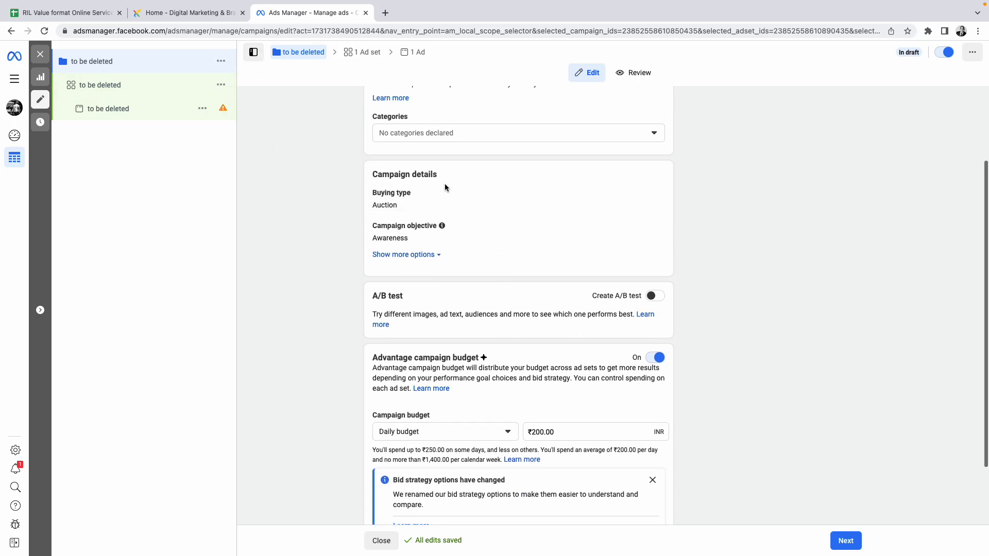
scroll(558, 221, up, 2)
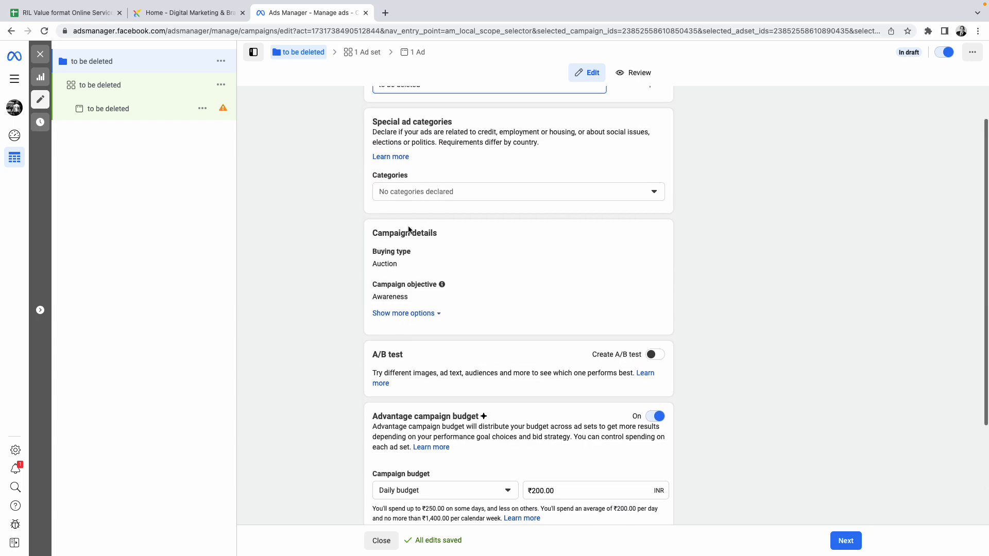
click(460, 188)
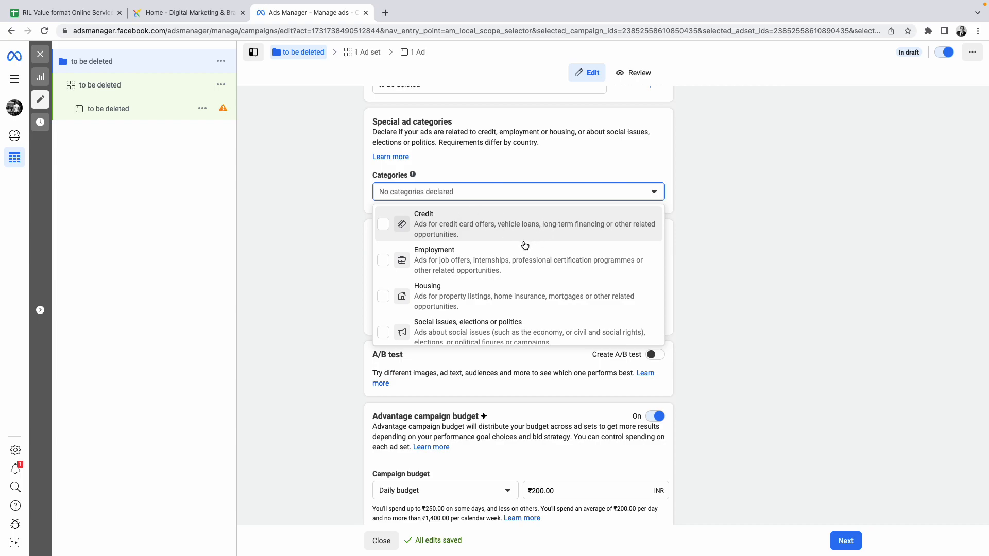
scroll(512, 305, down, 1)
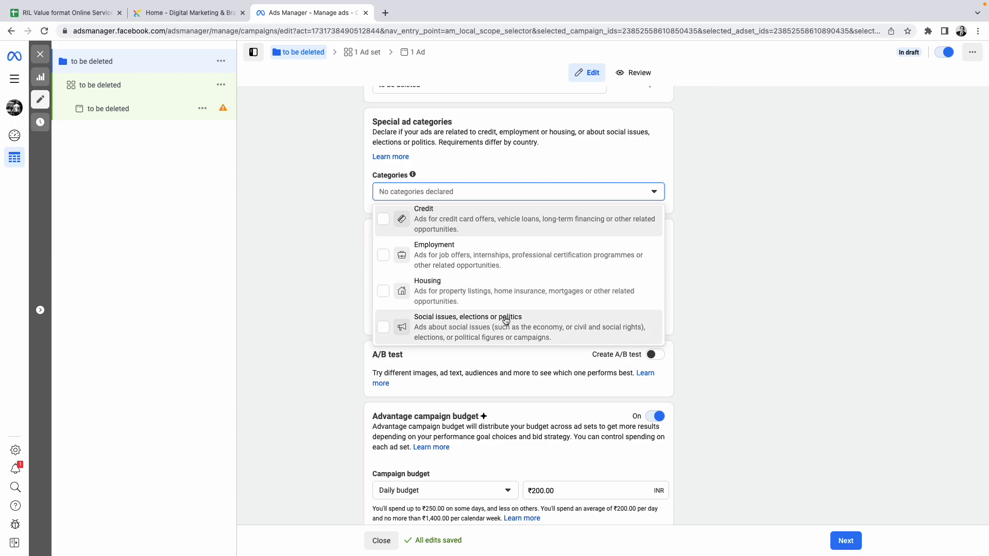
click(385, 259)
click(387, 262)
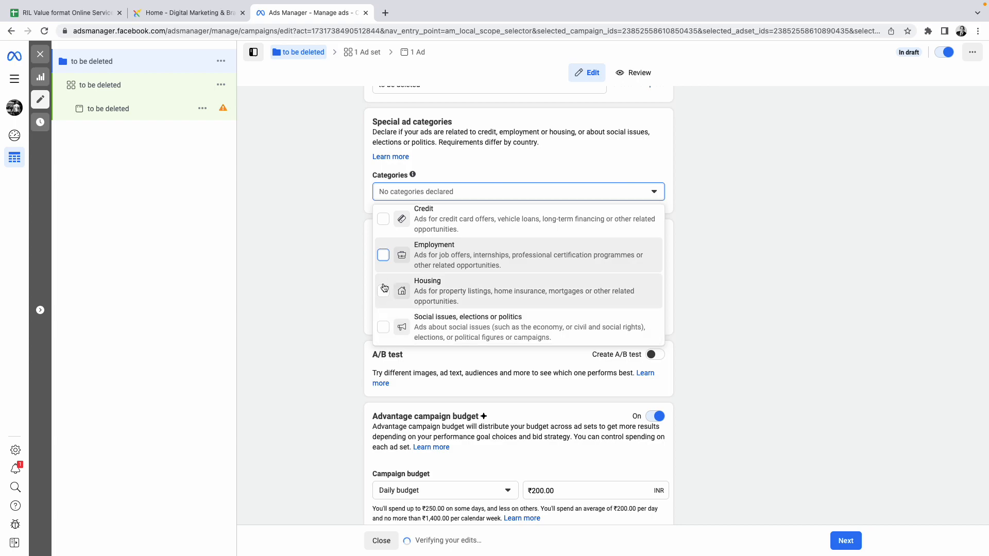
click(858, 278)
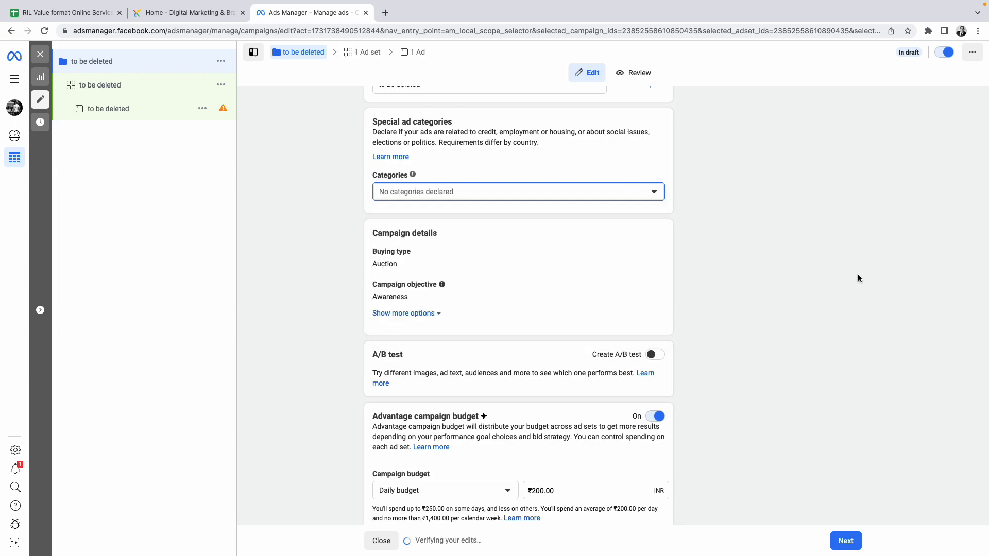
Review the campaign's A/B test, daily budget and the available campaign bid strategies.
scroll(607, 313, down, 3)
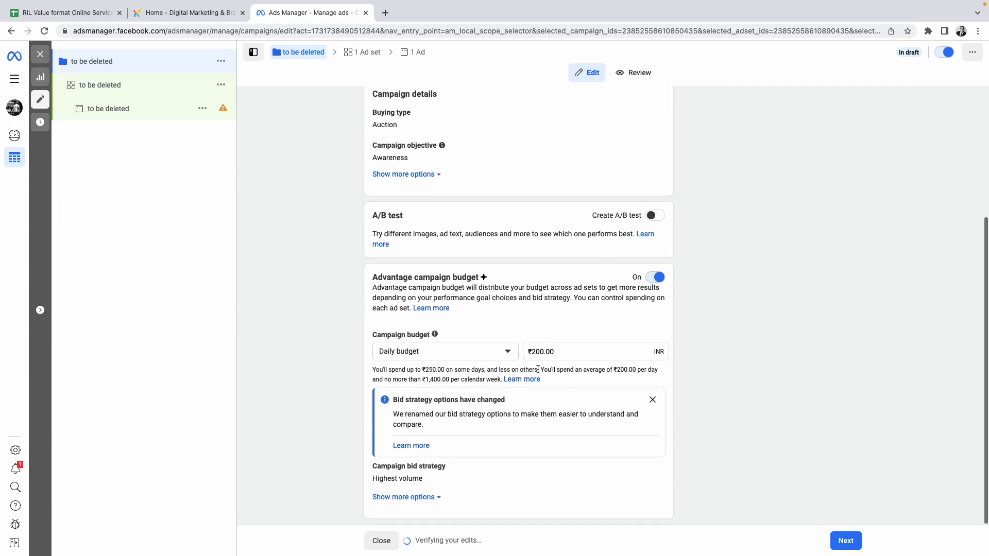
scroll(483, 403, down, 1)
scroll(484, 403, up, 1)
click(661, 469)
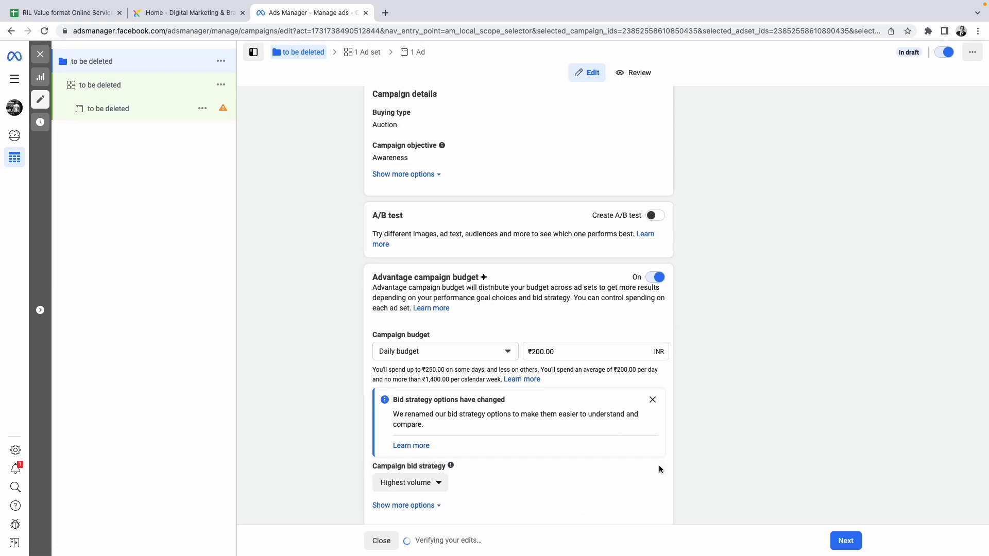
click(440, 483)
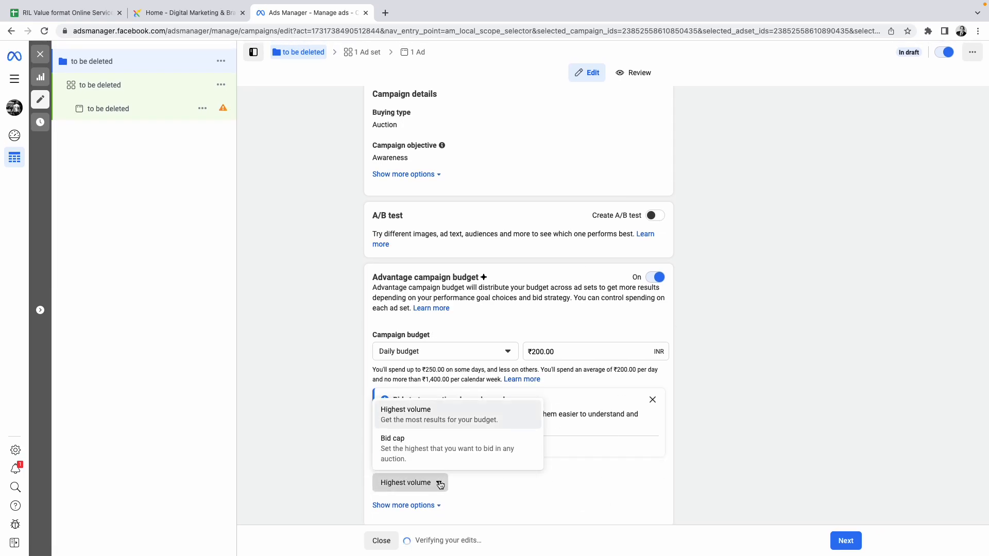
click(600, 477)
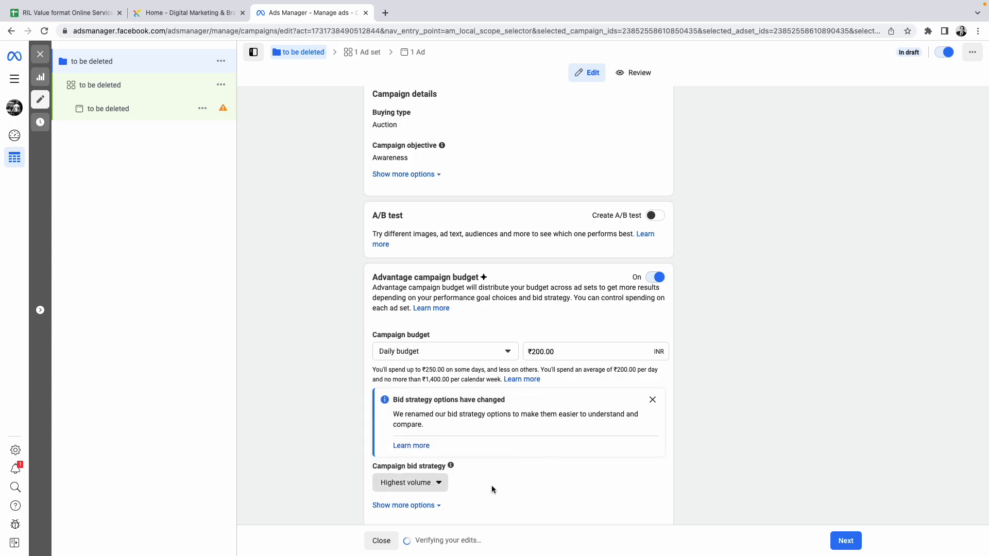
In the ad set's audience, start adding locations in bulk with Postal codes as the location type.
click(141, 87)
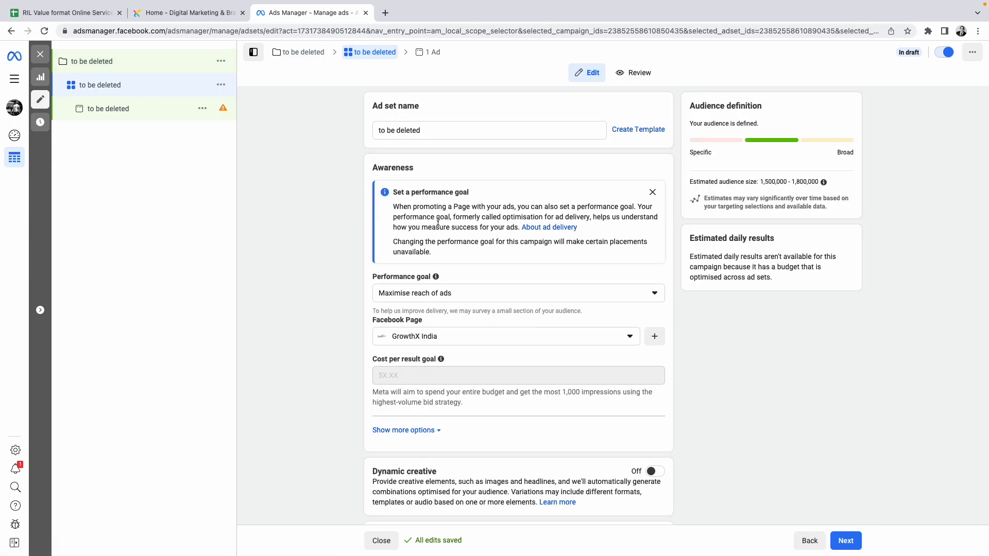
scroll(457, 342, down, 3)
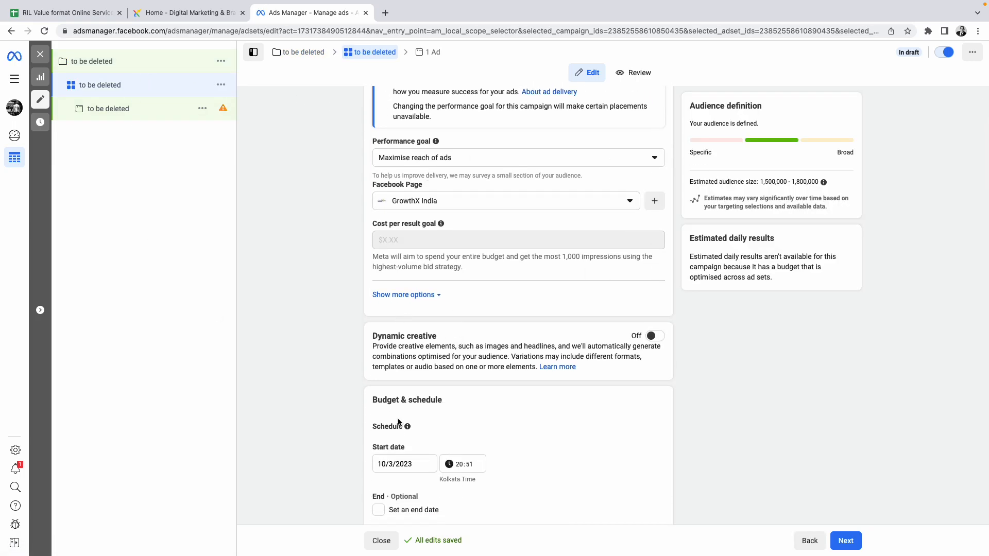
scroll(480, 402, down, 10)
scroll(496, 411, down, 3)
scroll(555, 273, down, 2)
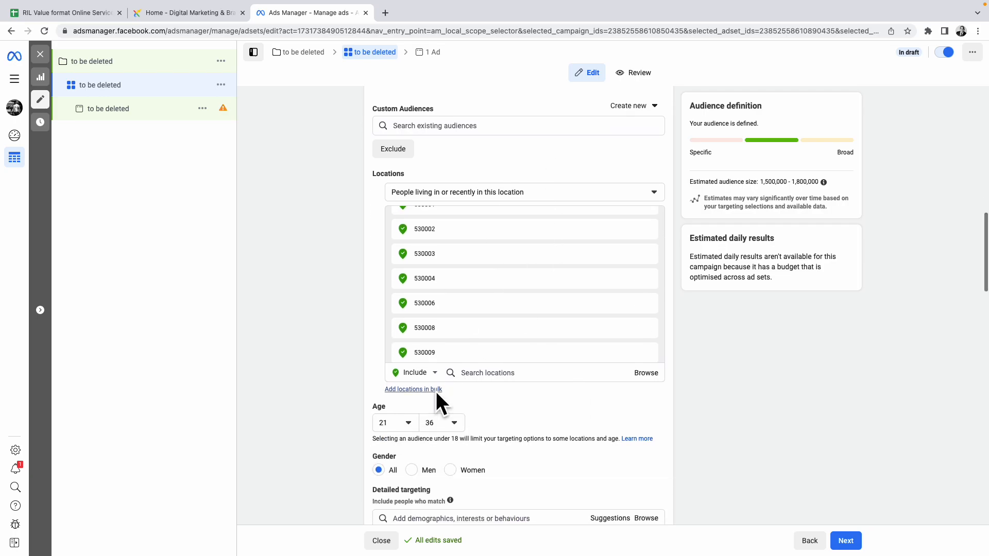
click(403, 390)
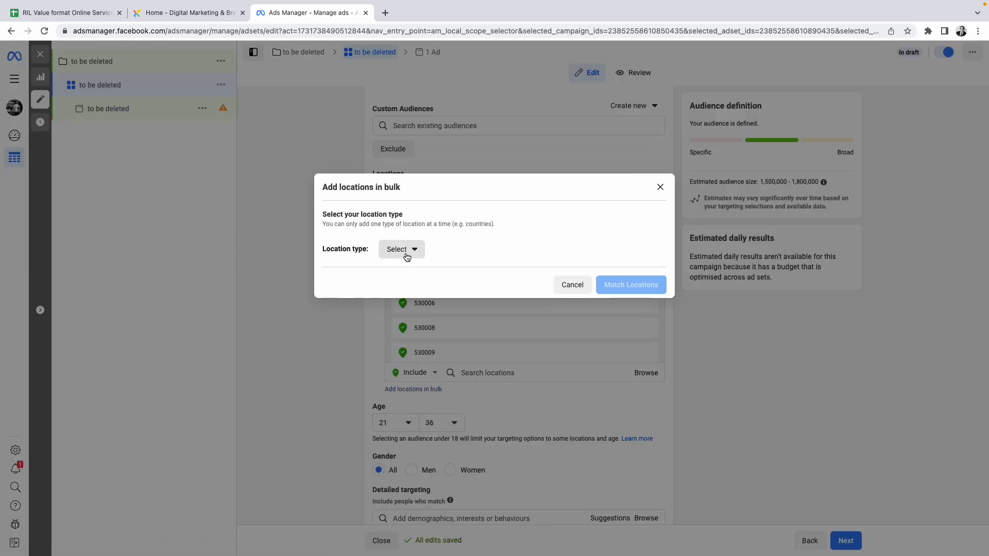
click(407, 253)
click(407, 350)
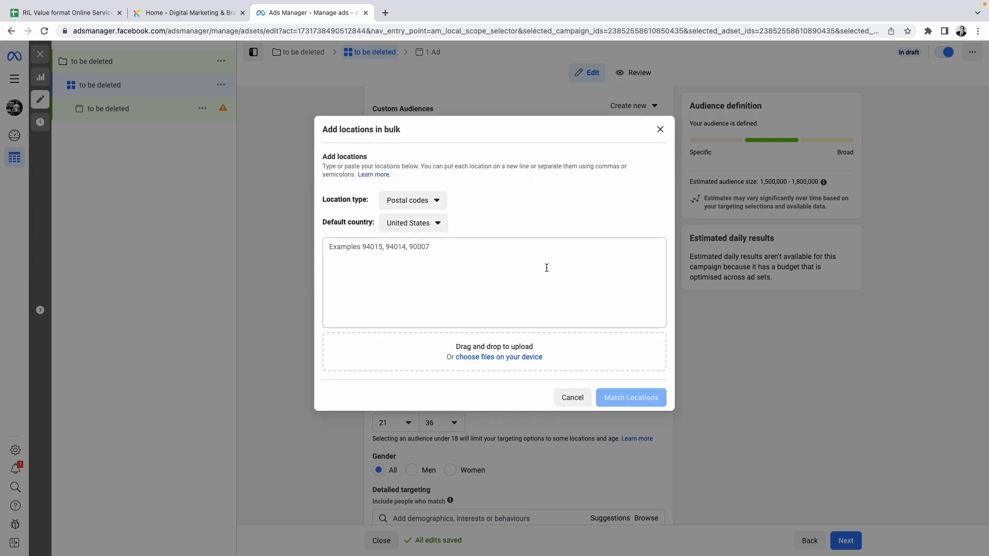
Set the default country for the bulk postal codes to India.
click(406, 224)
scroll(420, 291, down, 15)
scroll(420, 293, up, 8)
scroll(421, 293, up, 5)
scroll(420, 293, down, 3)
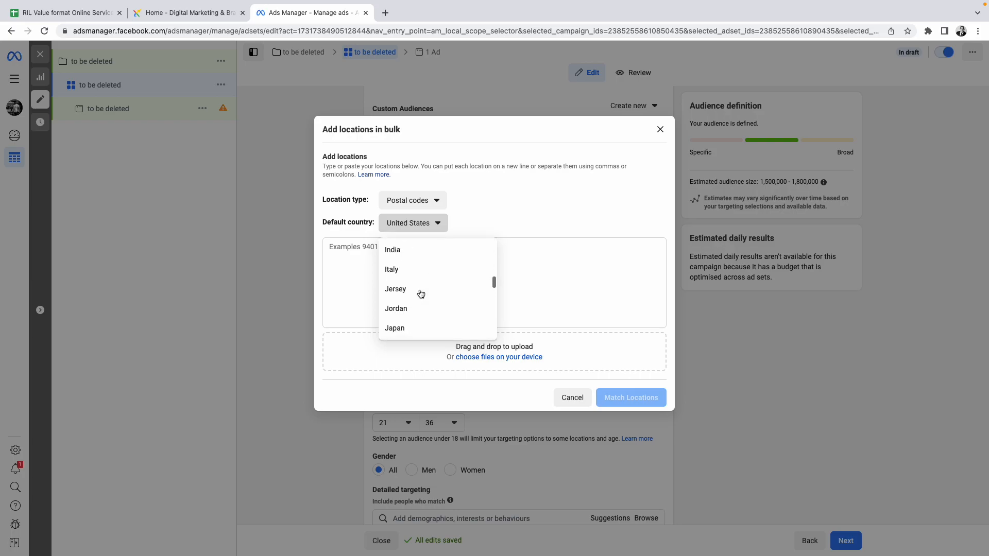
click(418, 251)
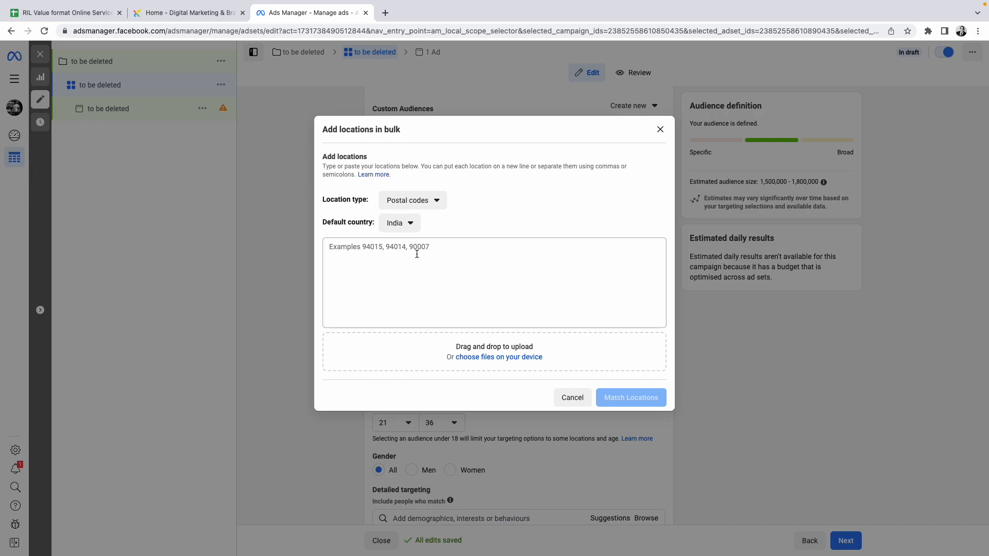
click(416, 254)
text(to be deleted)
key(ctrl+z)
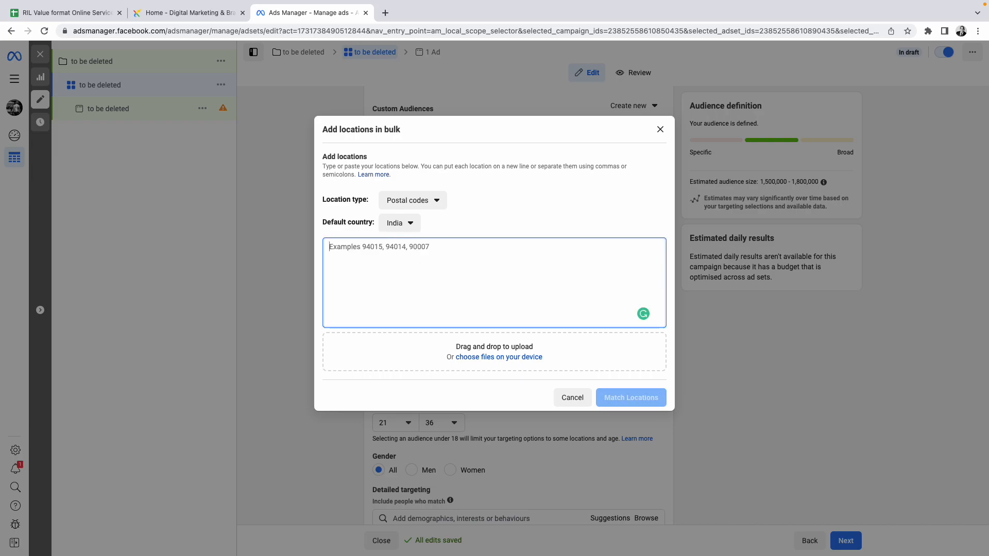
Copy pin codes D2:D8 from the spreadsheet, match them as bulk locations, and close the review list without adding them.
click(64, 12)
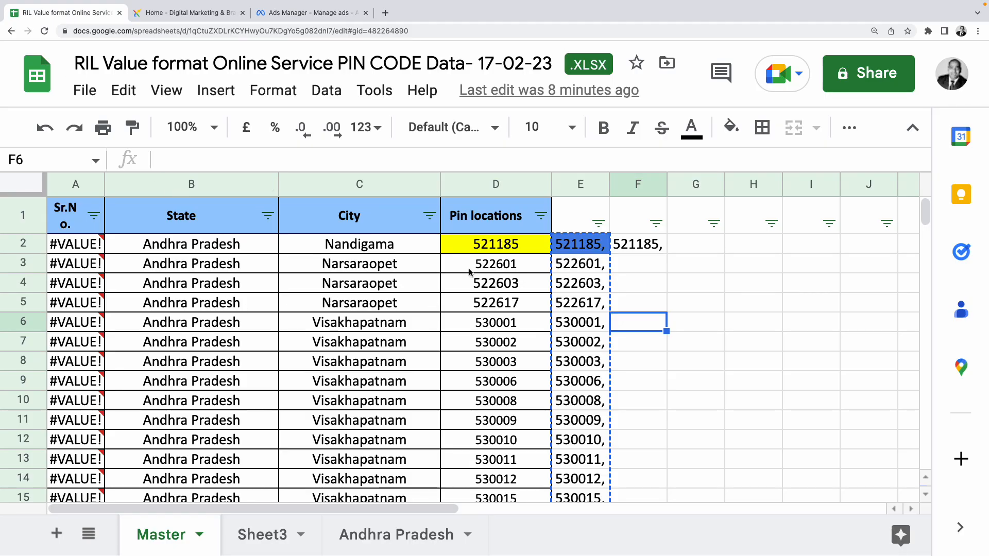
drag(484, 252, 491, 362)
key(ctrl+c)
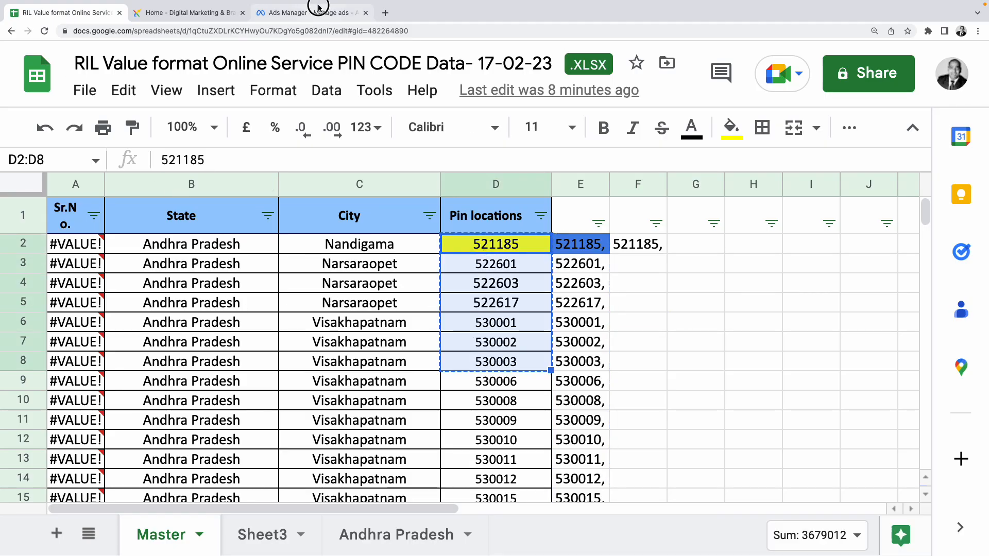
click(319, 13)
key(ctrl+v)
click(618, 400)
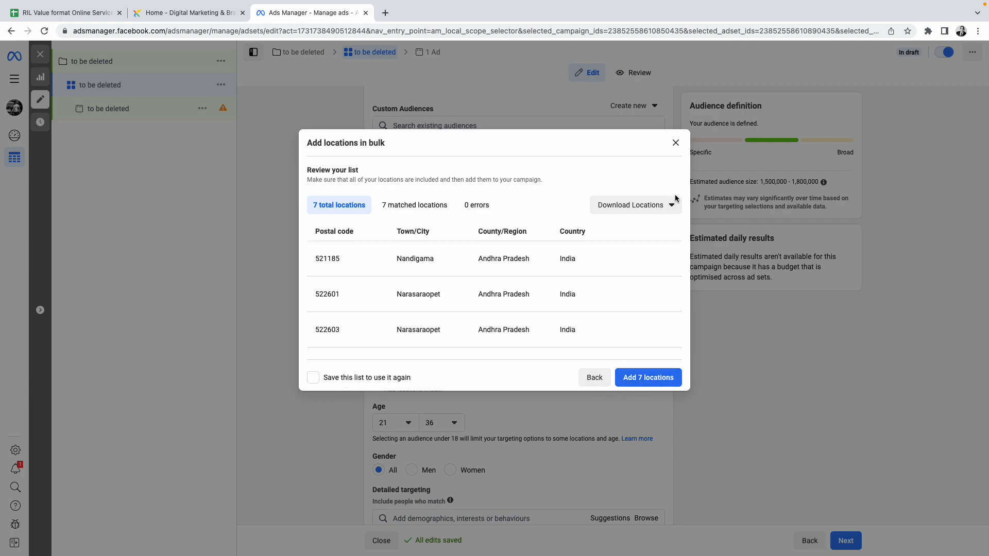
click(675, 147)
Switch the ad set to Advantage+ placements and expand the additional placement options.
scroll(512, 429, down, 10)
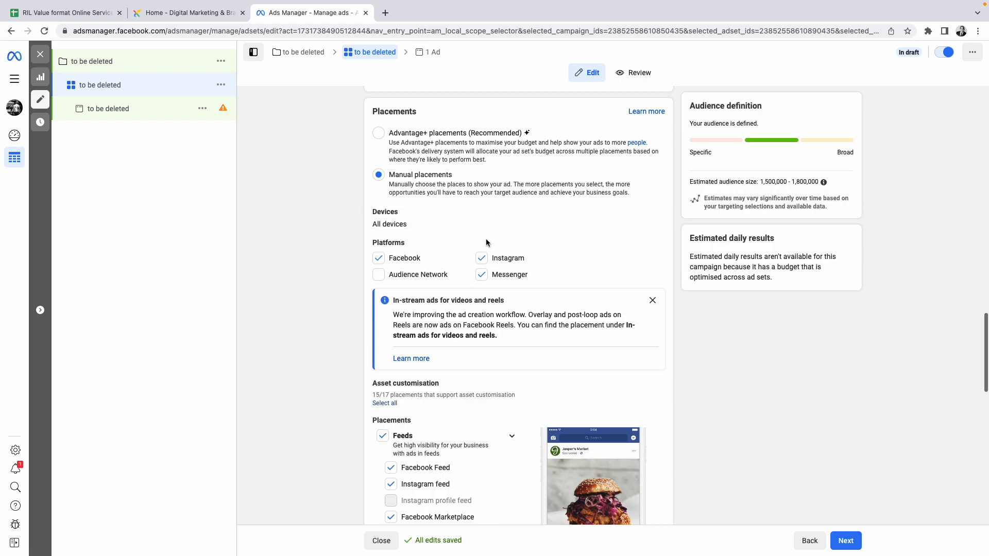
click(398, 140)
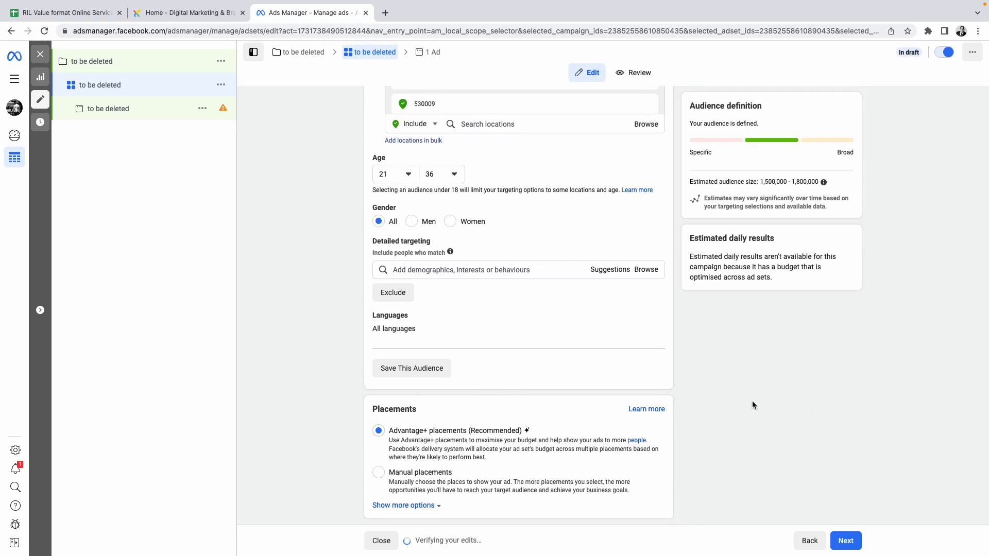
click(439, 509)
scroll(524, 462, down, 4)
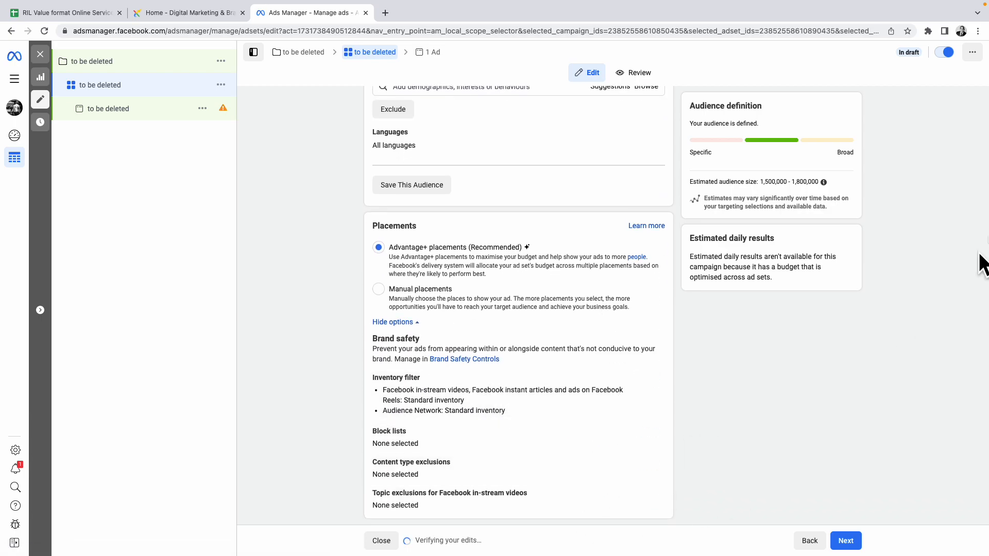
Open the ad, preview it in Facebook Feeds, and review its format, media groups and primary text.
click(99, 118)
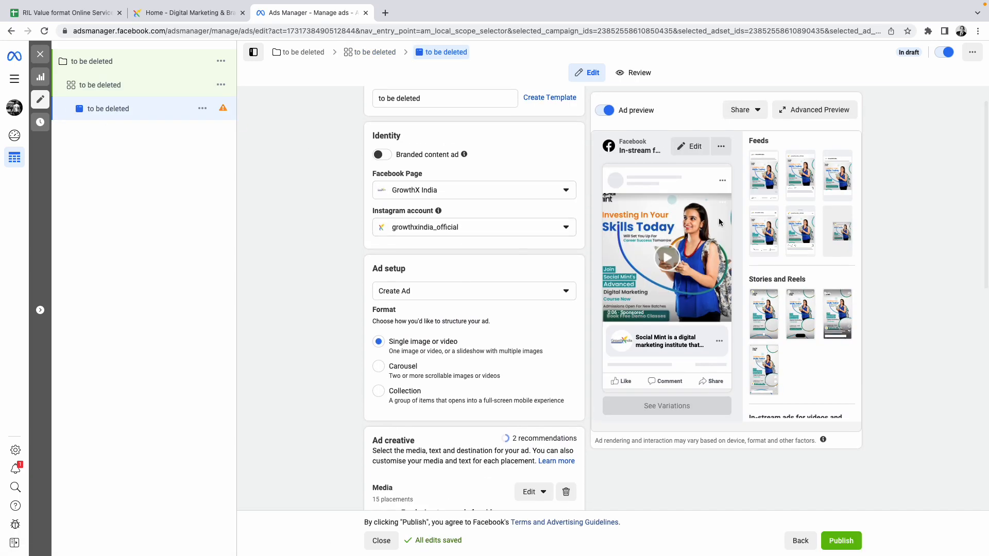
click(772, 177)
scroll(411, 345, up, 1)
scroll(411, 345, down, 8)
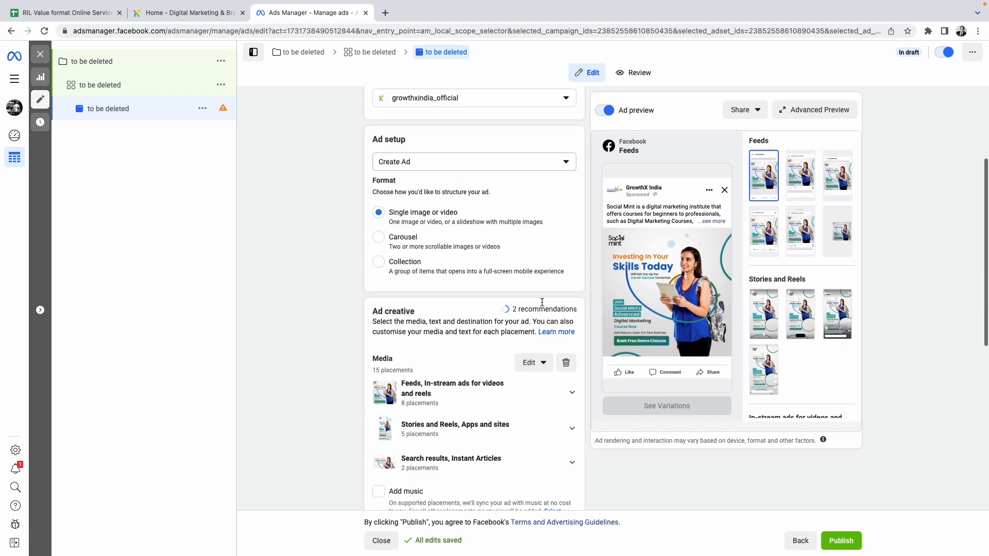
scroll(448, 350, down, 1)
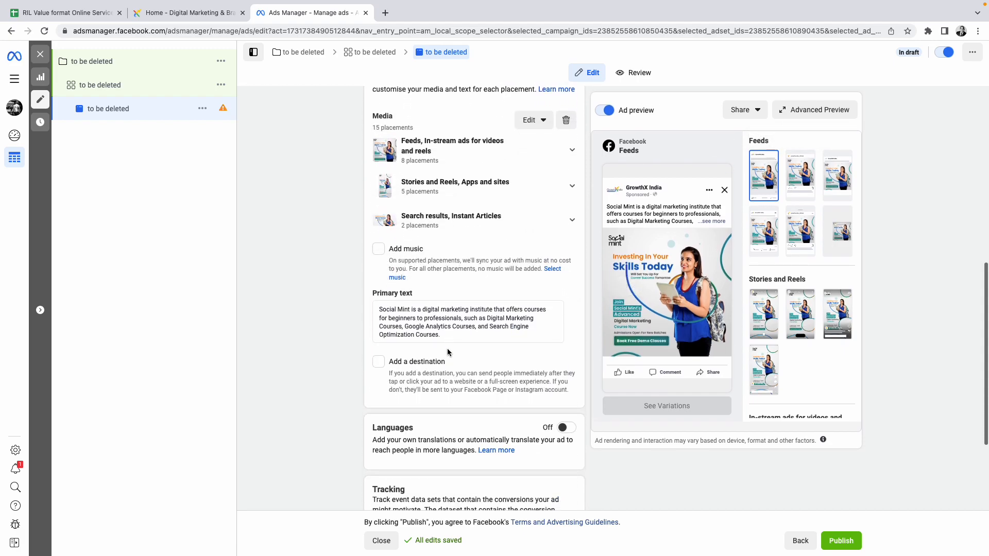